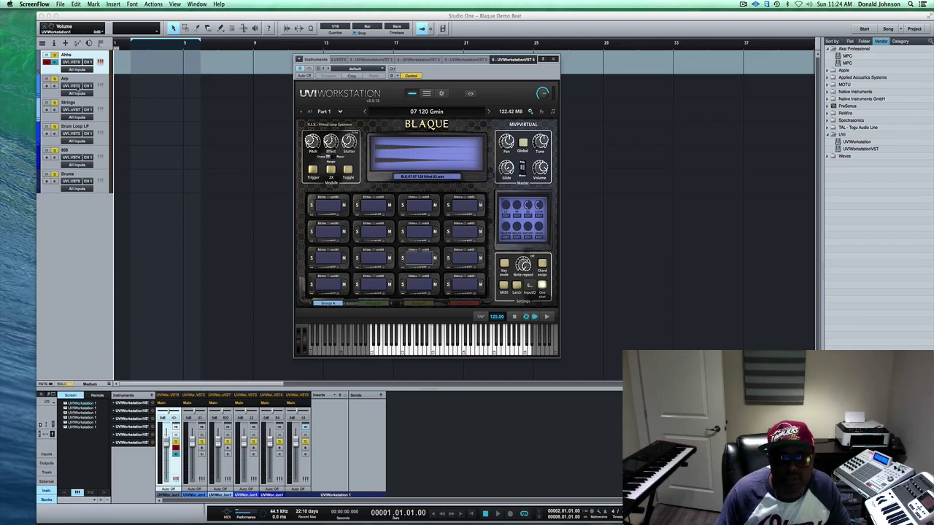
Step: Load the 07 120 Gmin choir loop into the Blaque instrument on the Ahha track
click(84, 58)
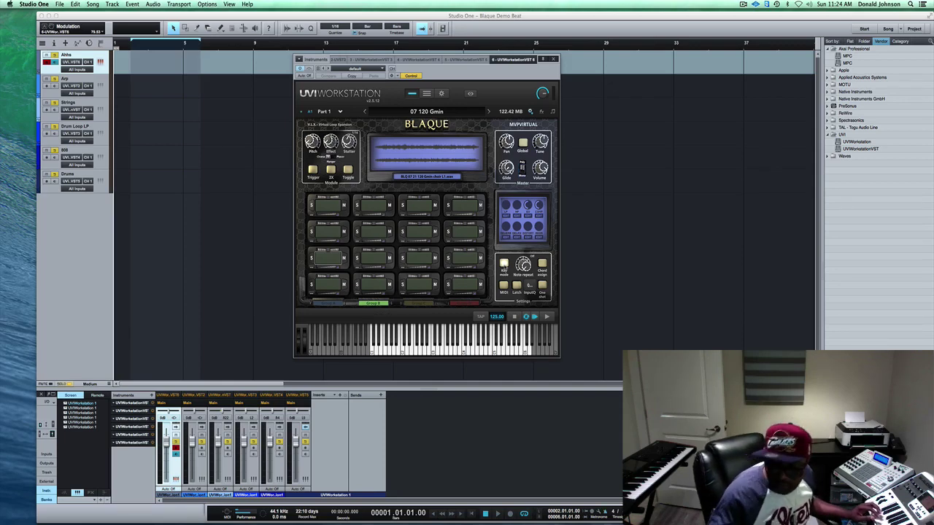
Step: Record a four-bar choir loop part on the Ahha track and play it back
key(KP_Multiply)
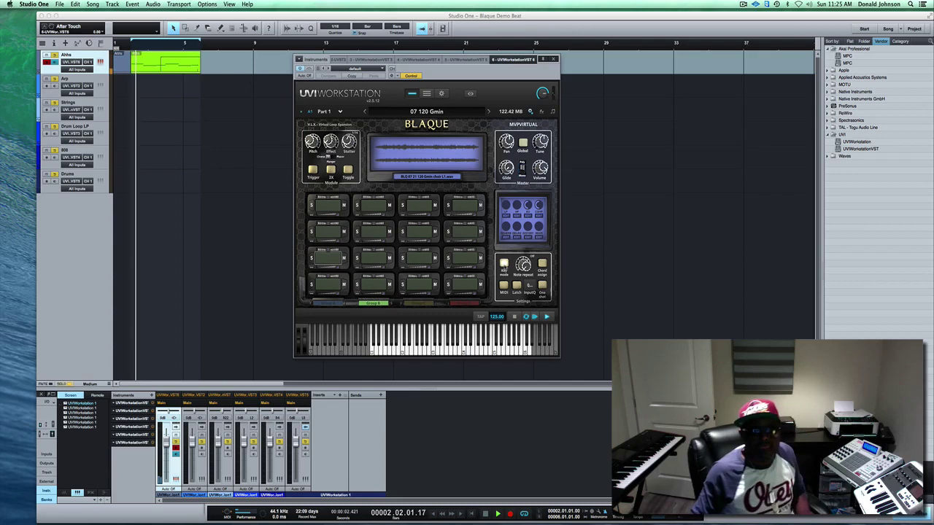
key(space)
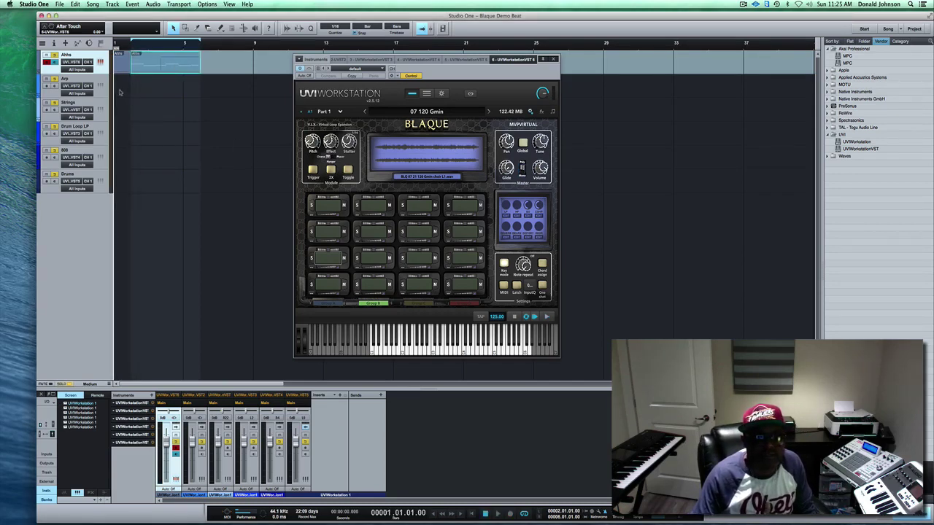
key(space)
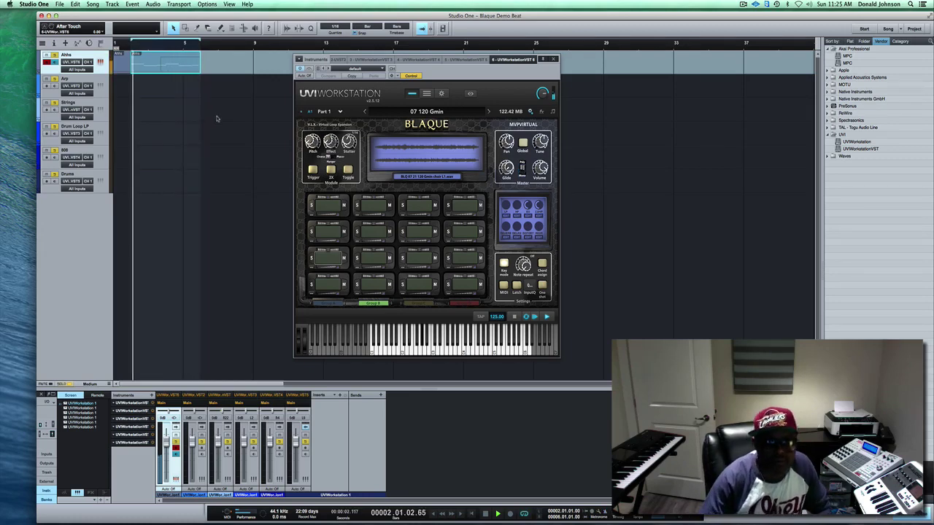
key(space)
Step: Open the recorded Ahha part in the piano roll and listen to its notes
double_click(178, 69)
key(space)
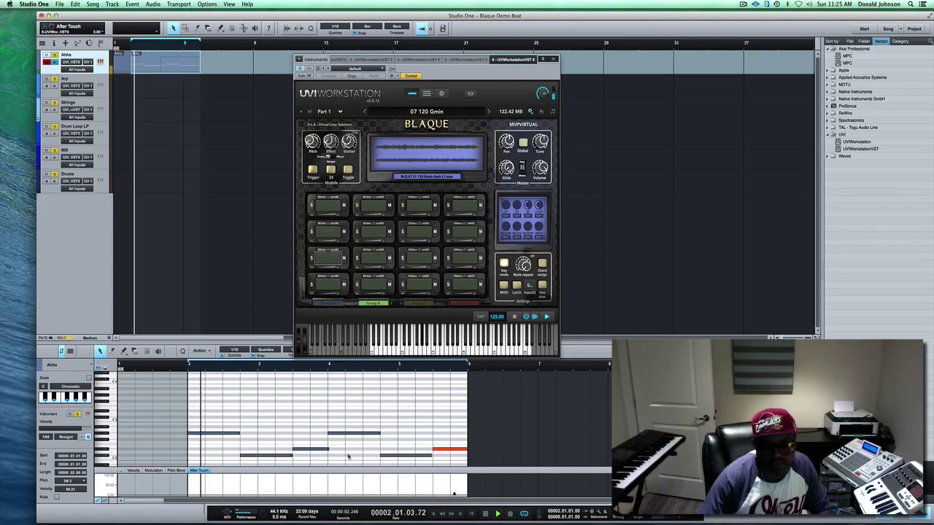
key(space)
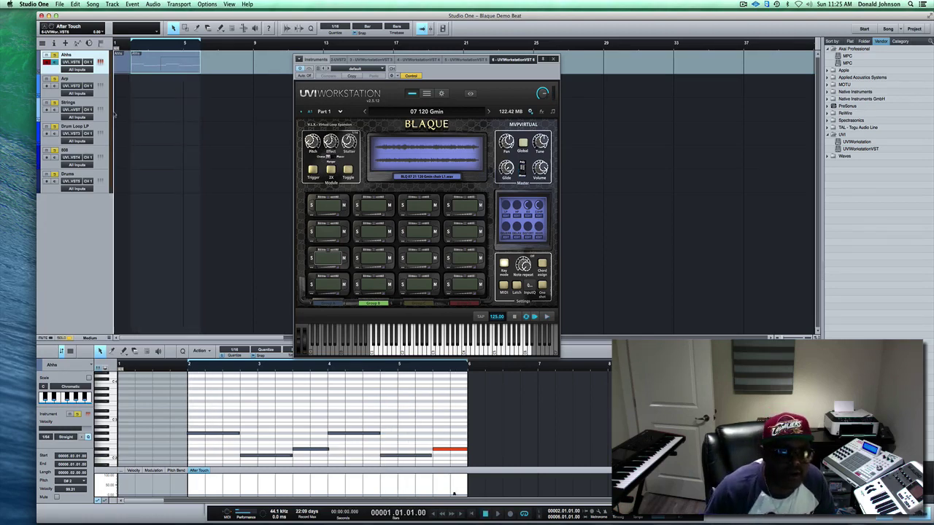
Step: Record a four-bar Arp loop part under the Ahha part and play both back
click(87, 79)
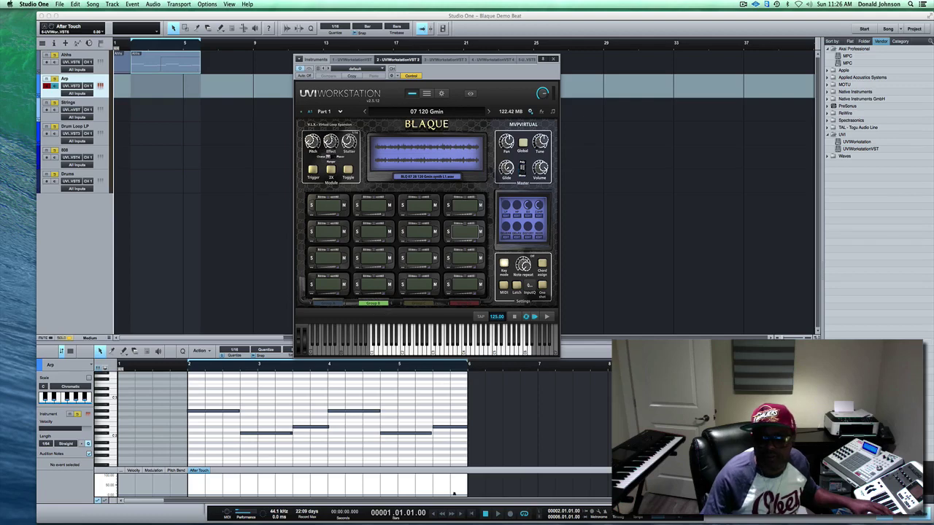
key(F2)
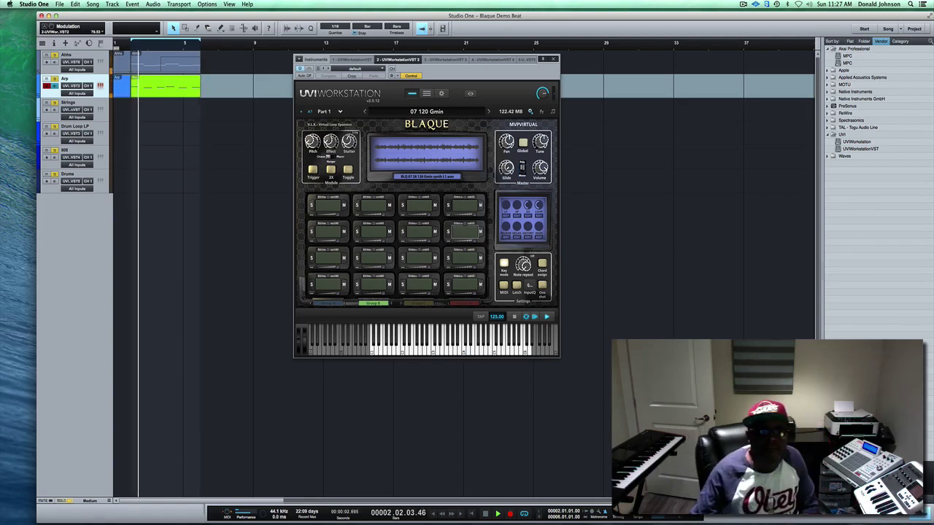
key(space)
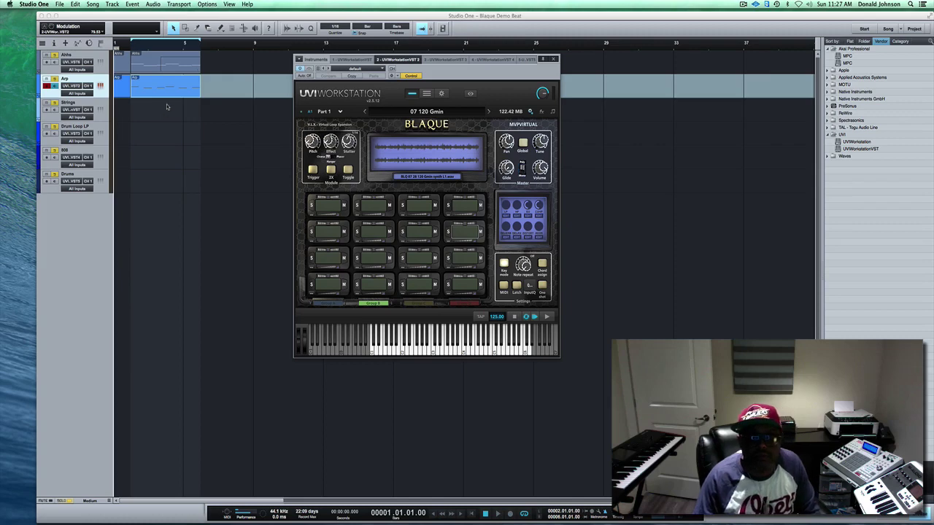
key(space)
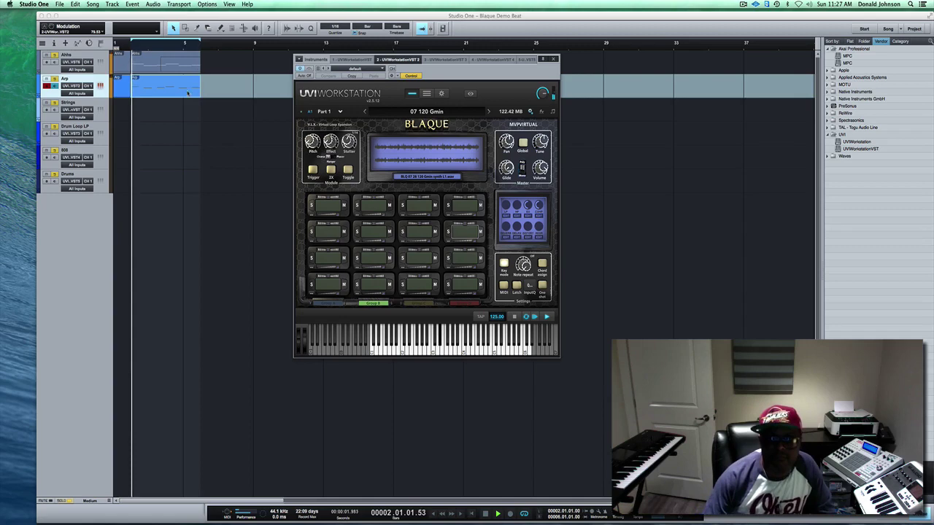
key(space)
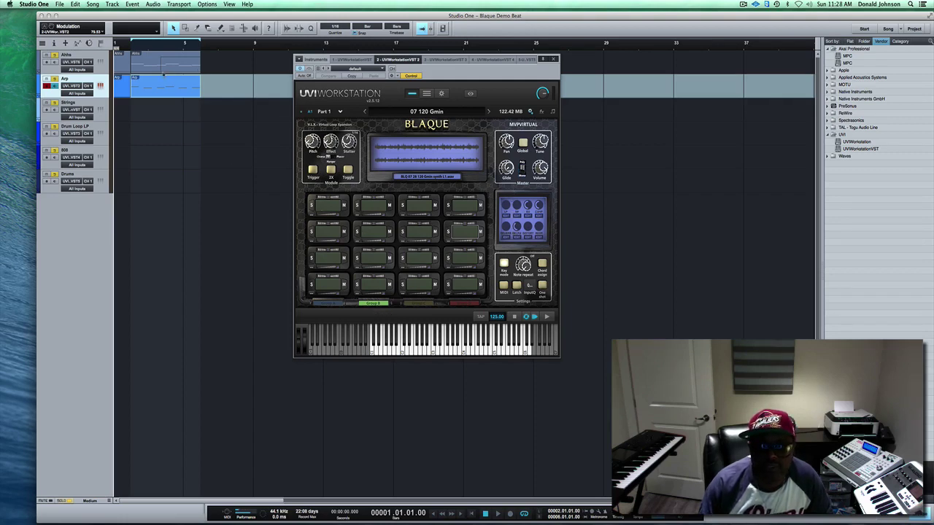
Step: Lower the Arp's Blaque FX6 amount from 0.41 to 0.32, auditioning from bar 2
click(131, 48)
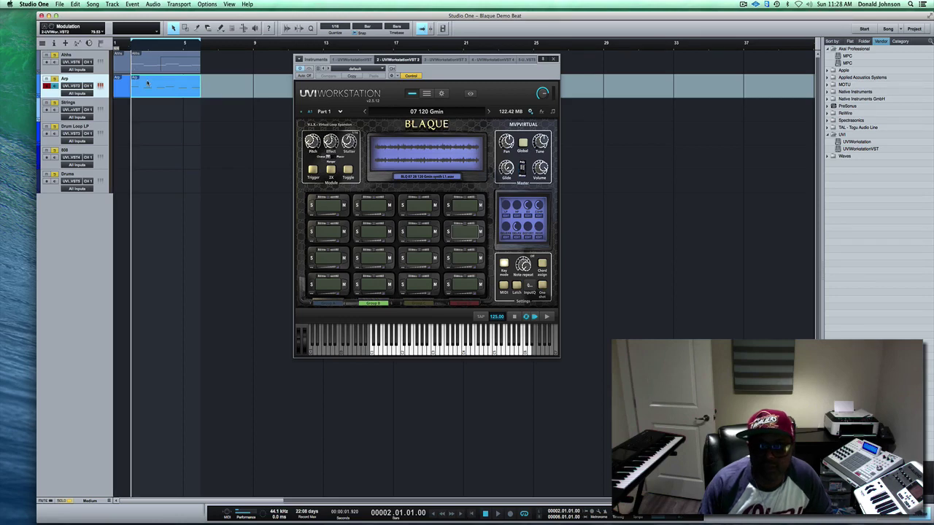
key(space)
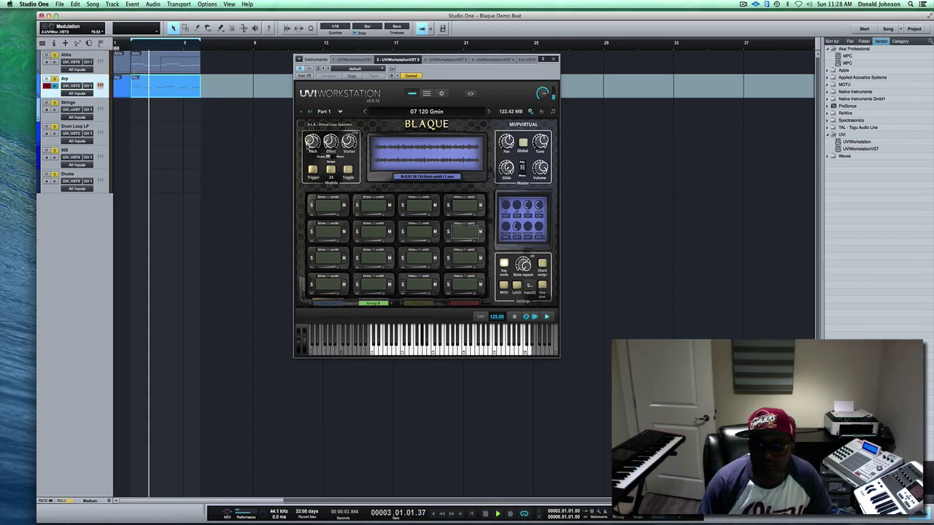
mouse_move(516, 226)
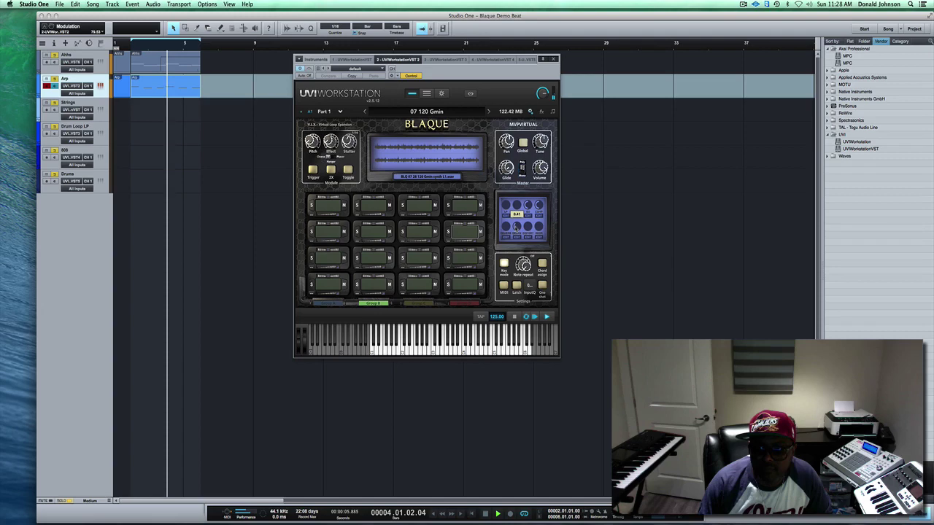
drag(516, 227, 517, 240)
key(space)
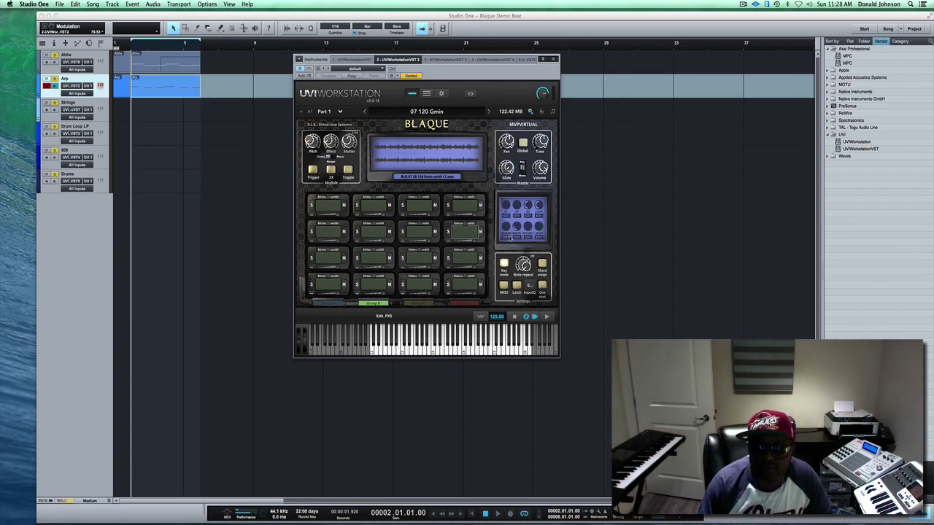
key(space)
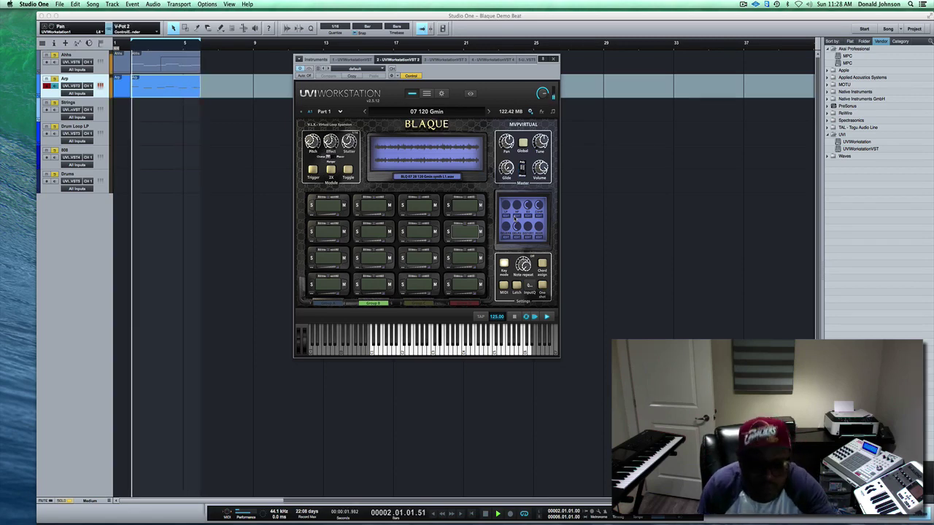
key(space)
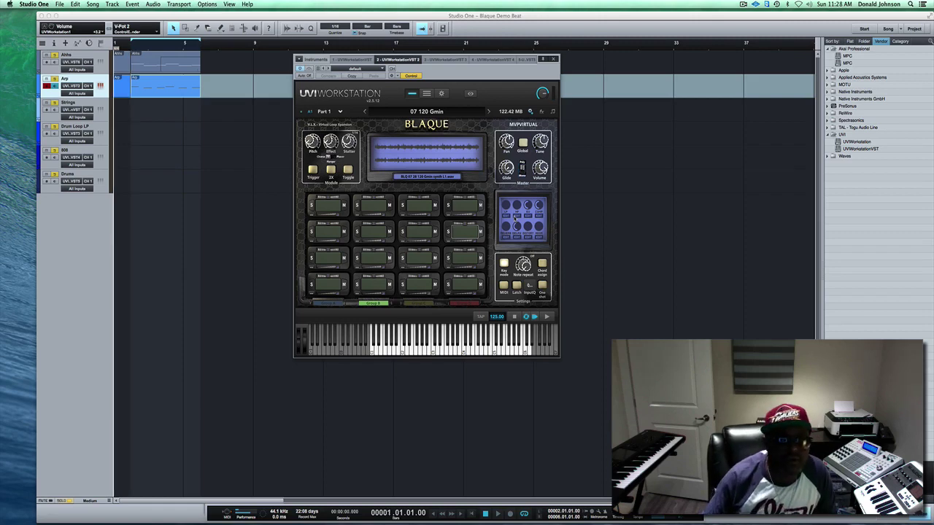
Step: Audition and pick a 120 BPM G minor strings loop for the Strings track's Blaque
click(88, 104)
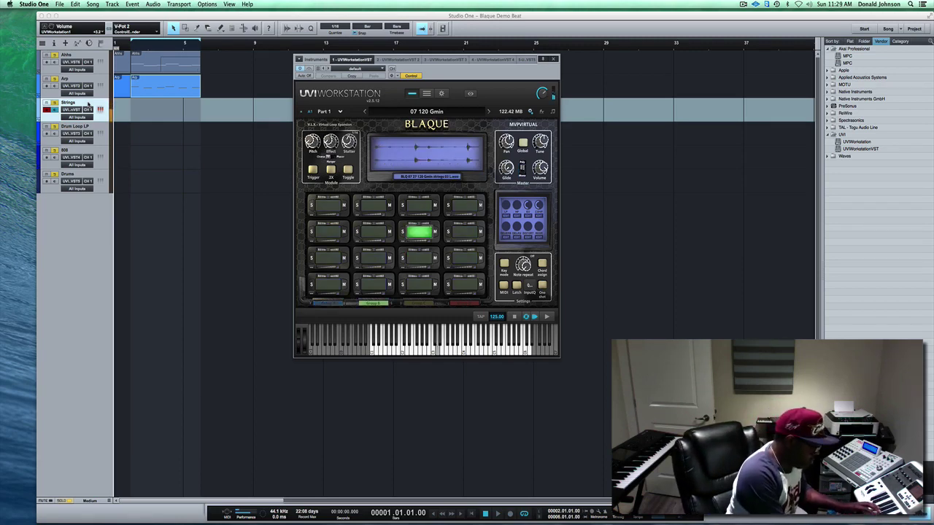
key(space)
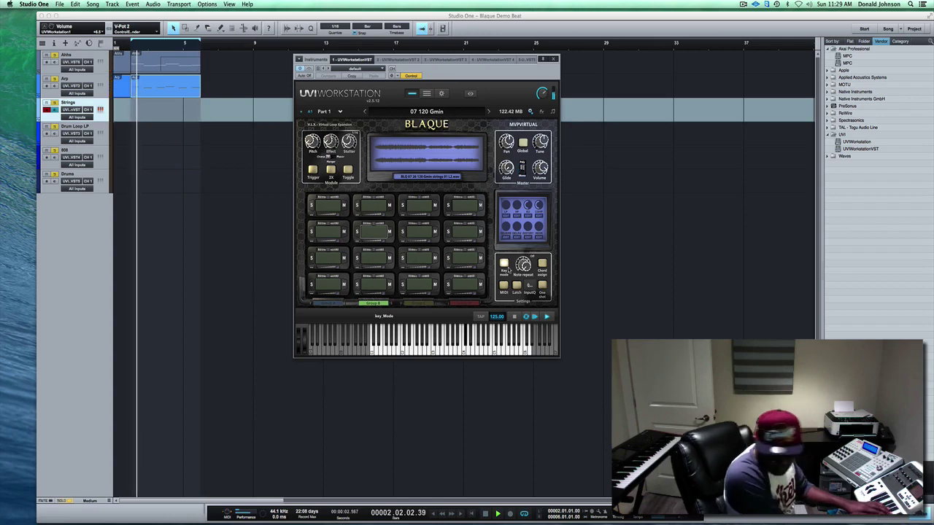
key(space)
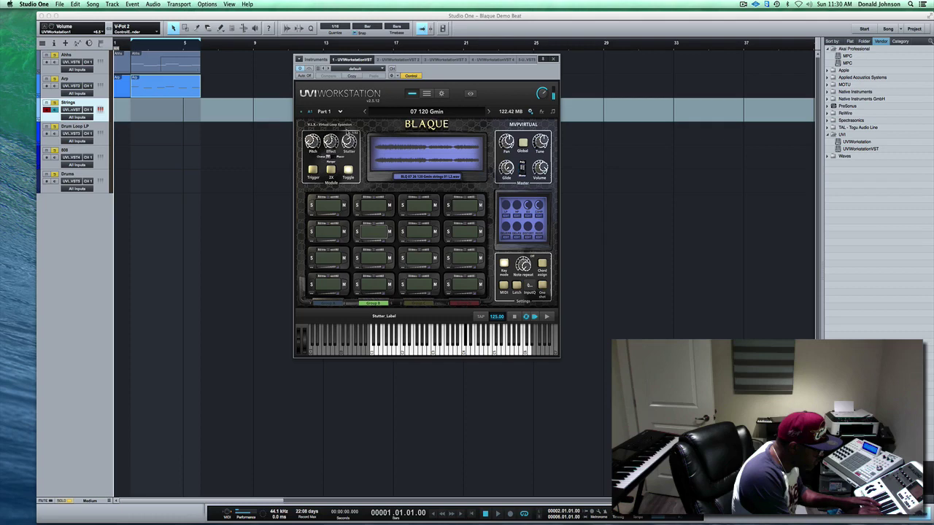
Step: Record a four-bar strings part, play back all three parts, and return to start
drag(467, 57, 499, 57)
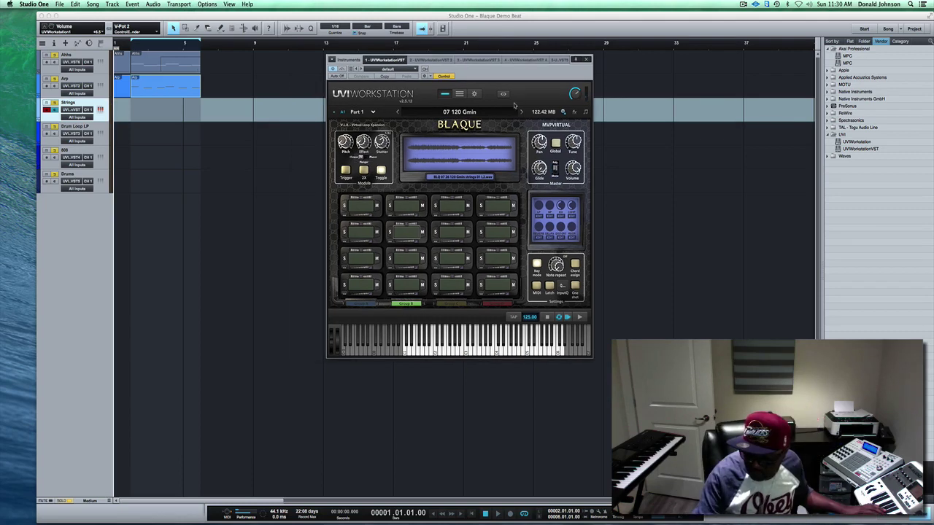
key(KP_Multiply)
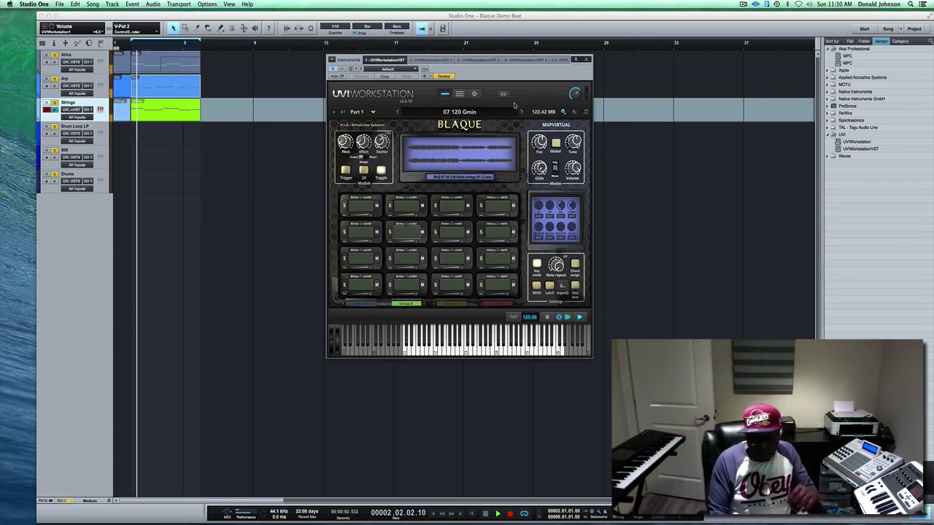
key(space)
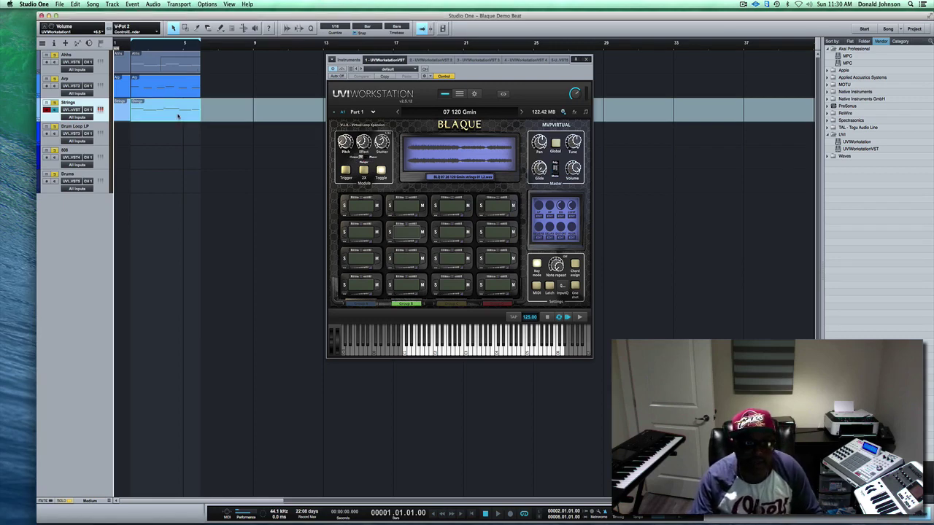
key(space)
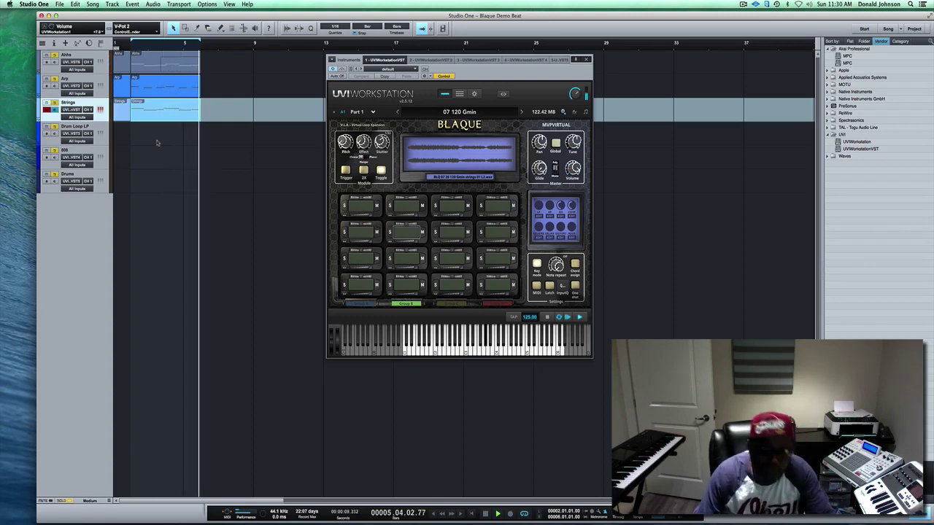
key(space)
key(comma)
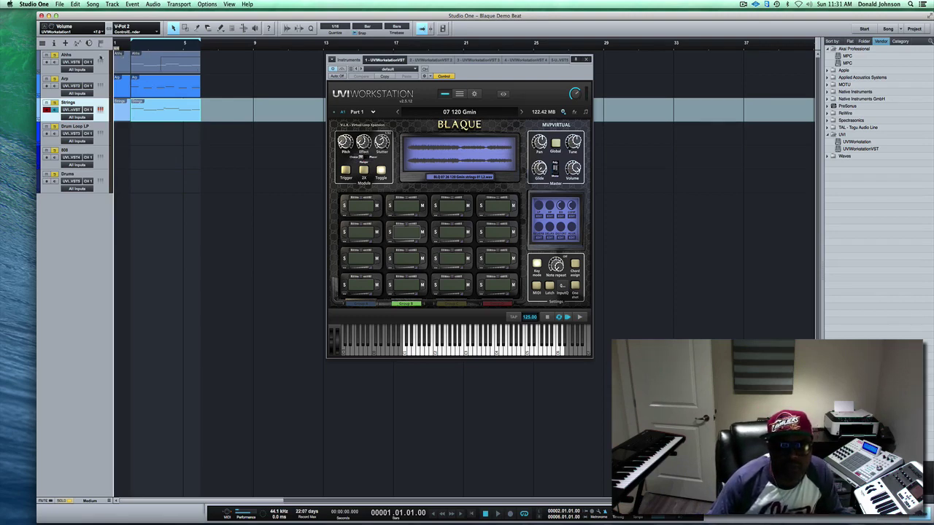
click(100, 58)
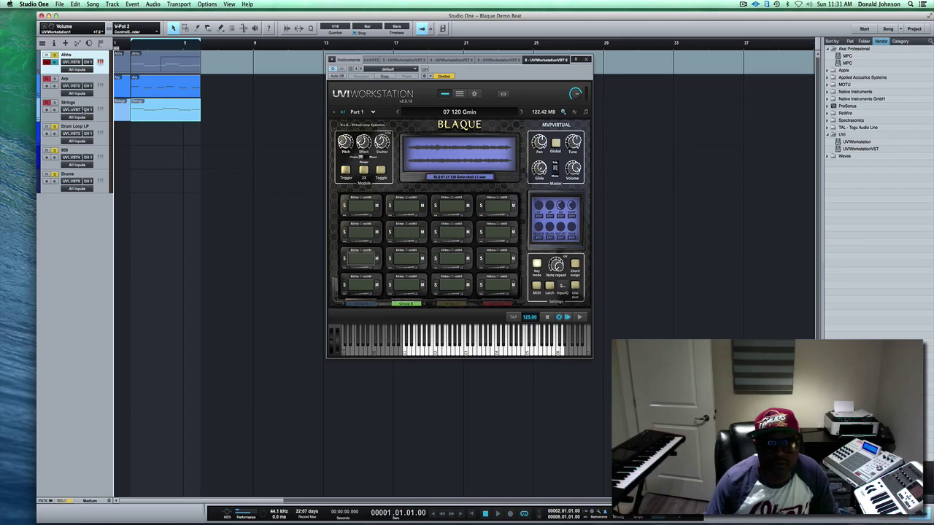
key(space)
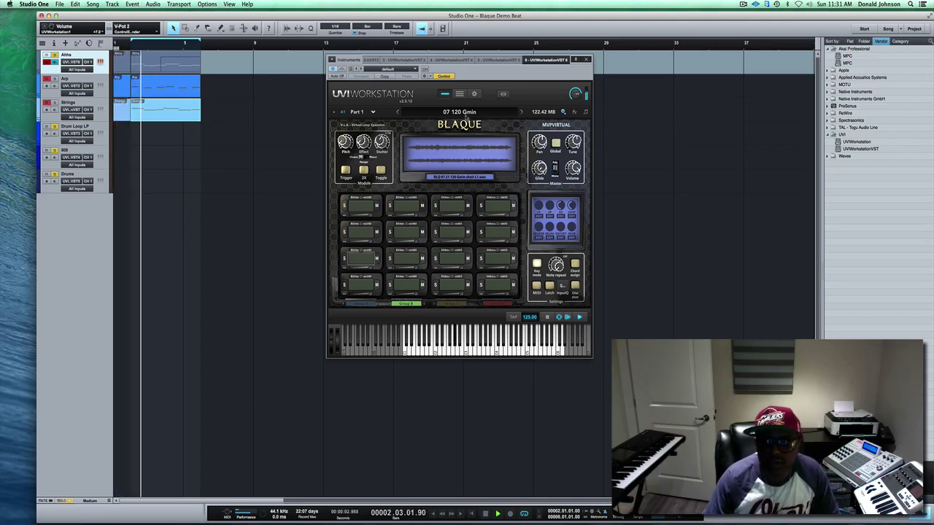
key(space)
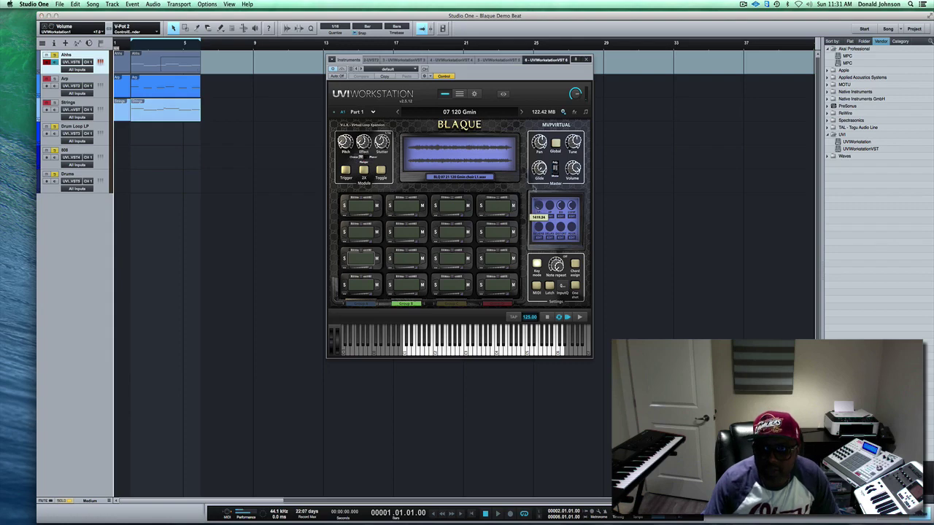
key(space)
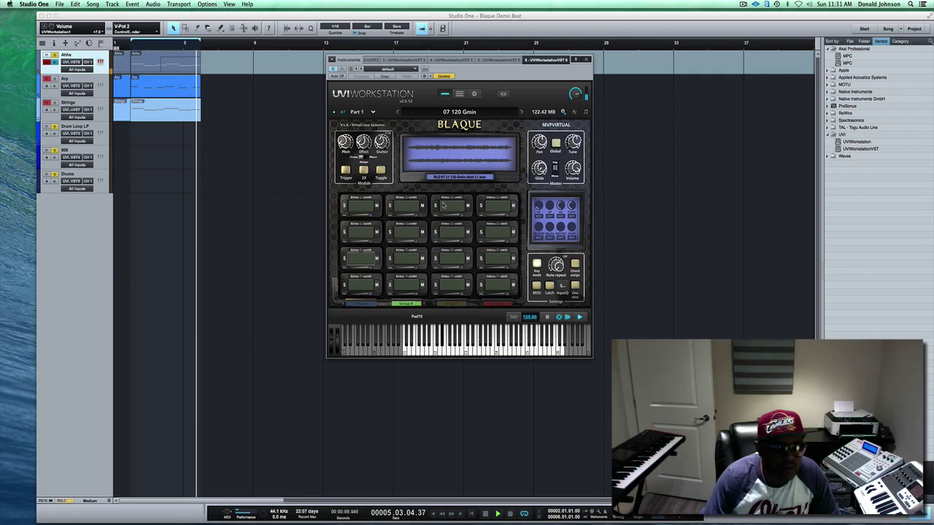
key(space)
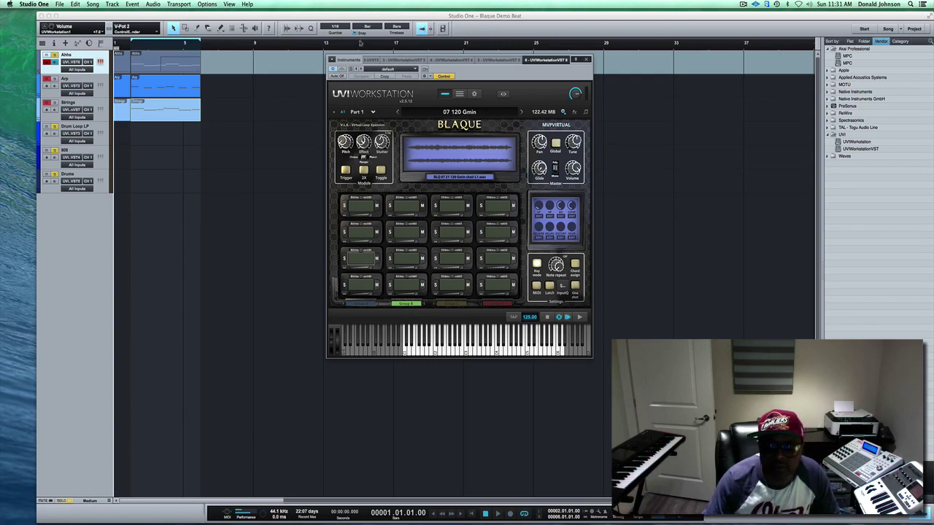
key(space)
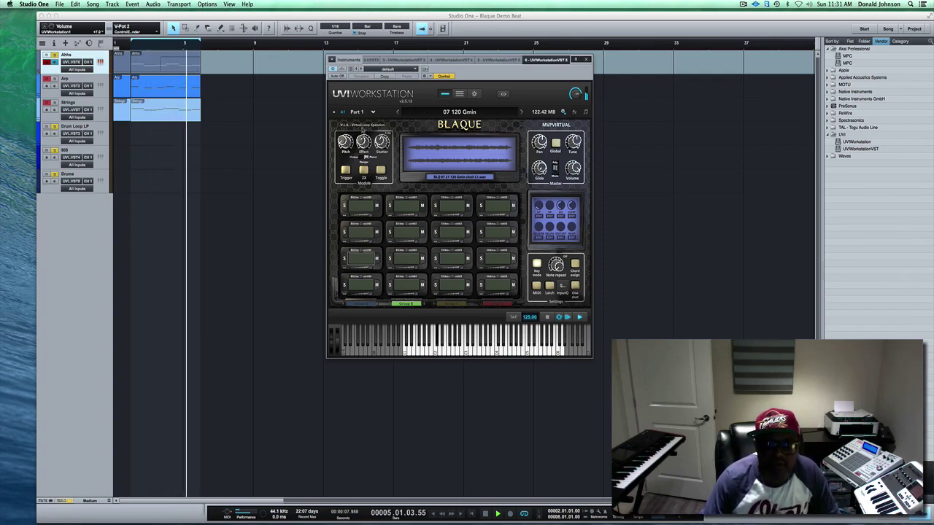
key(space)
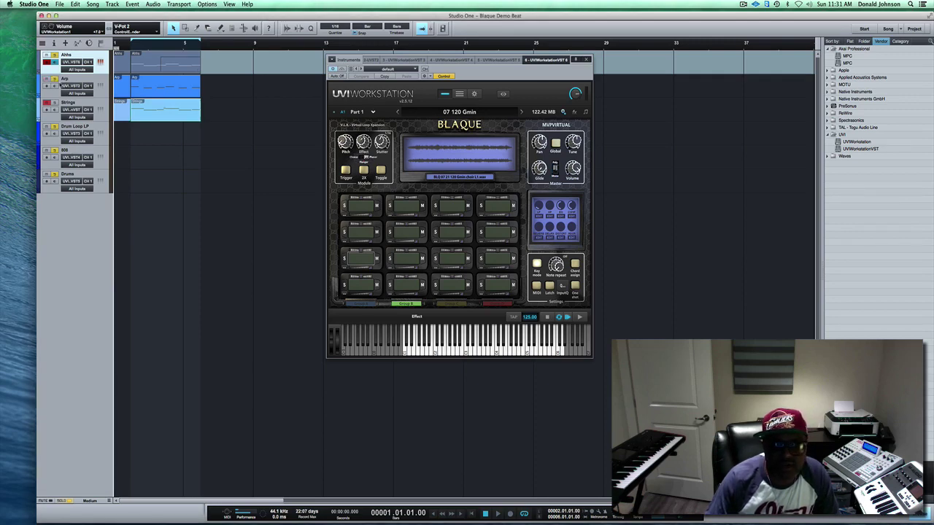
key(space)
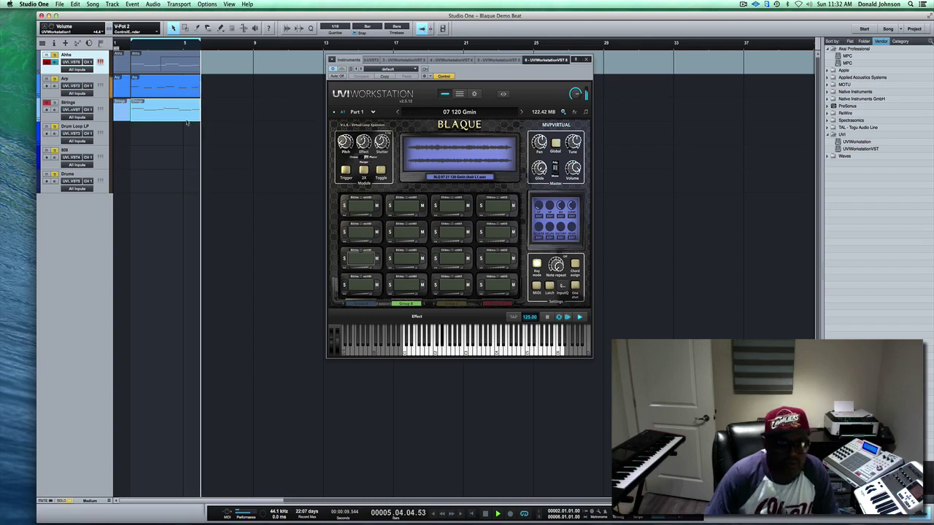
key(space)
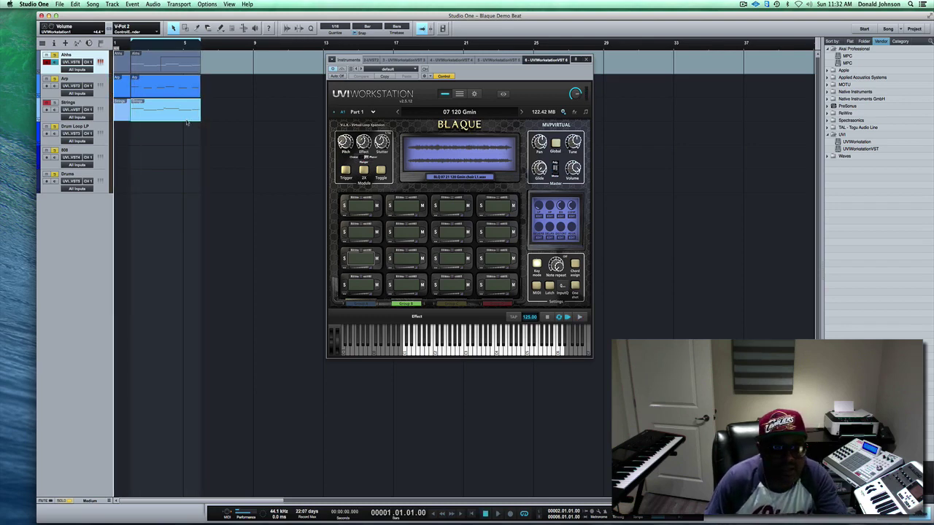
key(space)
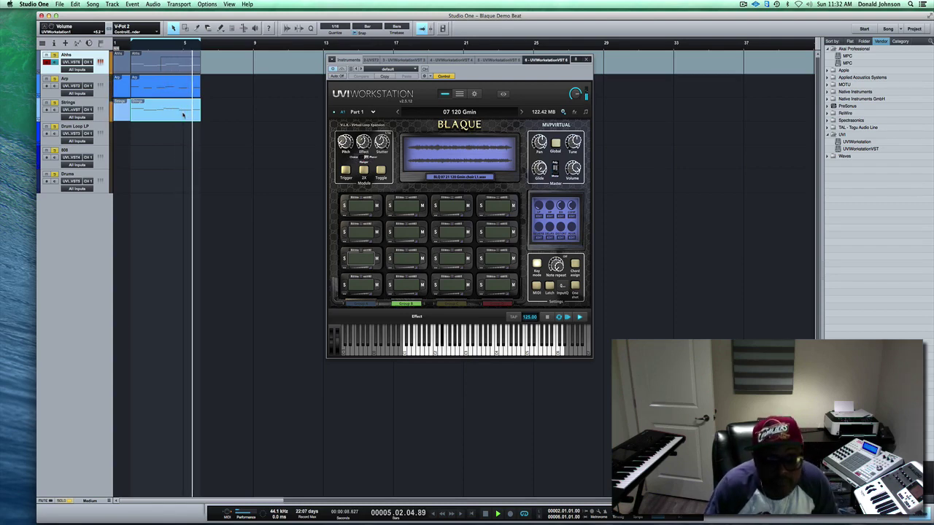
key(space)
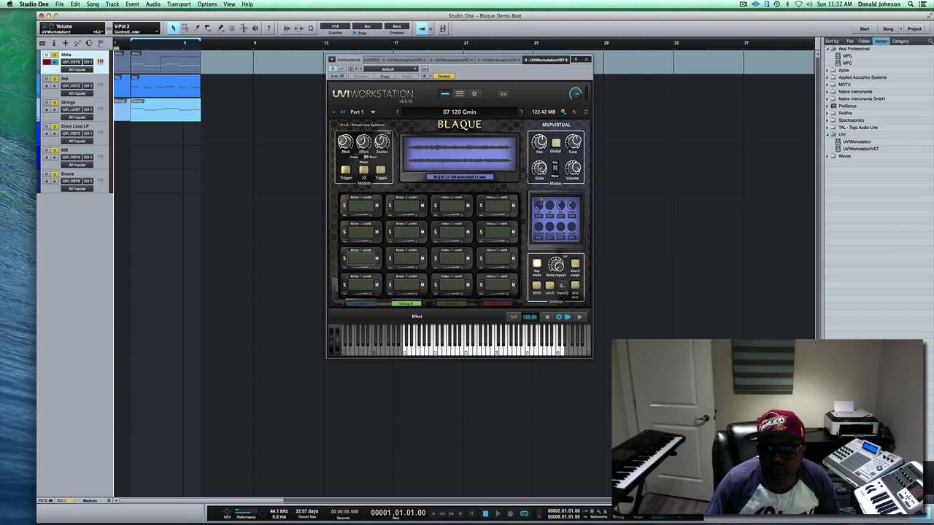
Step: Raise the Strings Blaque effect setting to about 7784 during playback
key(Down)
key(Down)
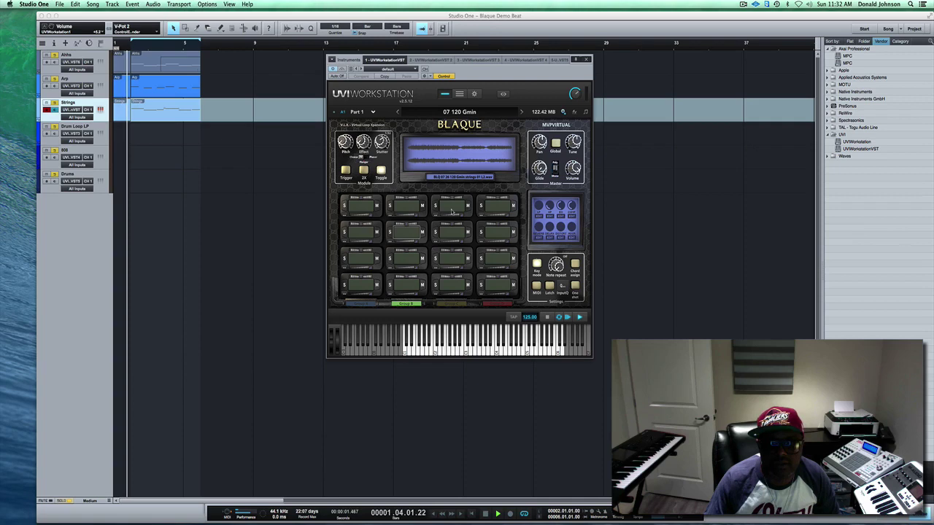
mouse_move(550, 207)
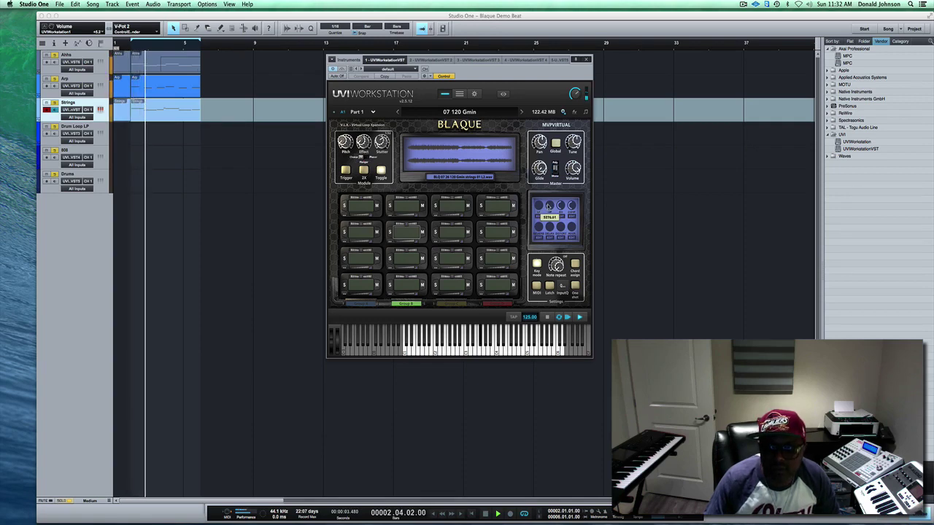
drag(550, 205, 550, 196)
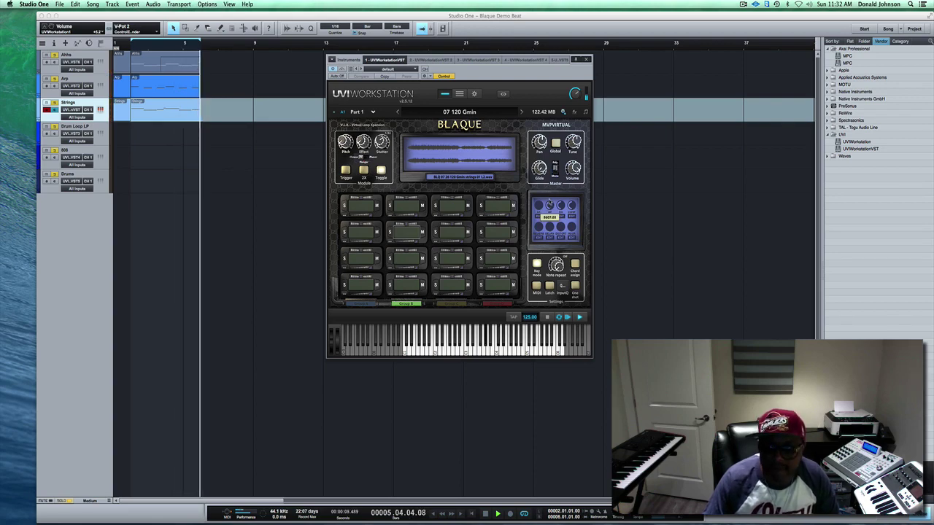
mouse_move(535, 211)
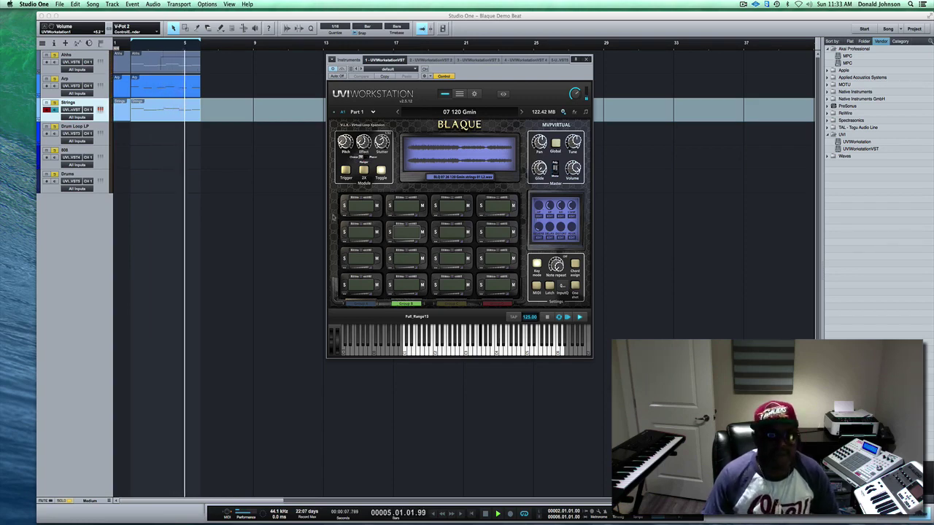
key(space)
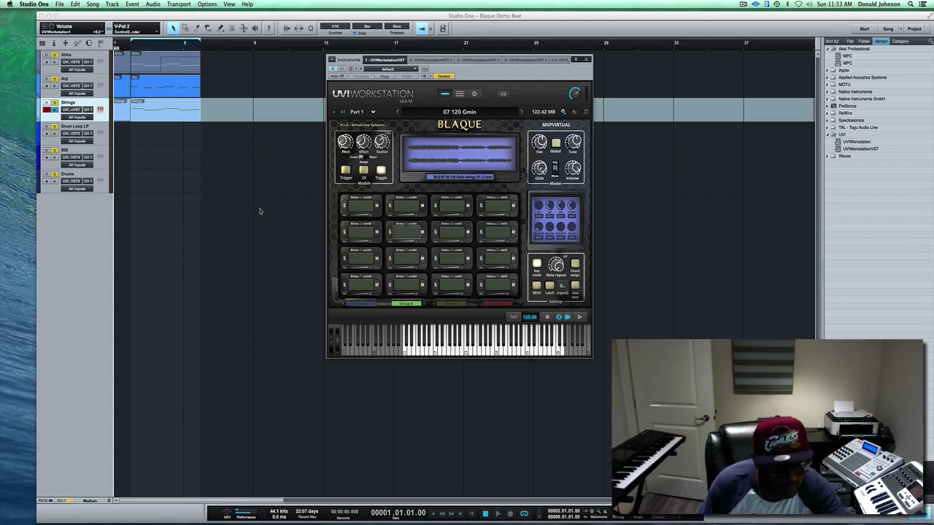
Step: Record a four-bar drum loop part on Drum Loop LP, play it back, and return to start
click(100, 130)
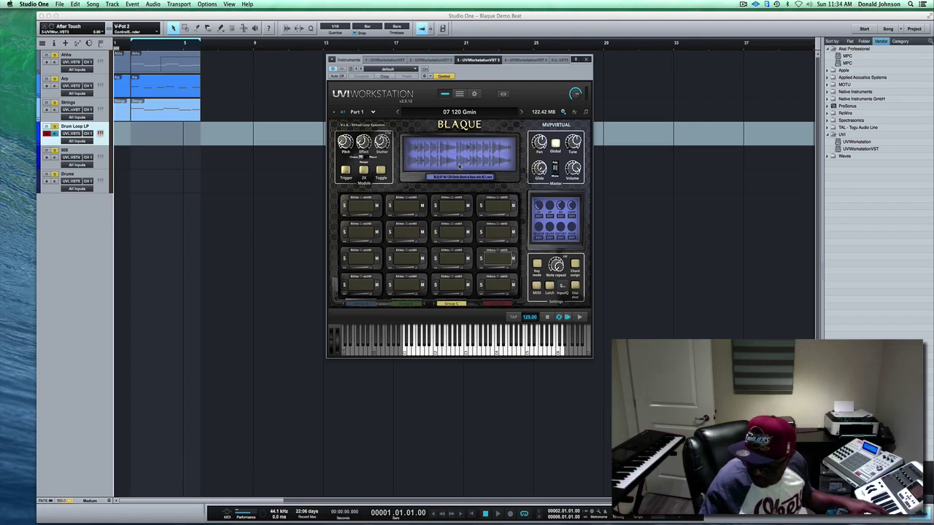
key(KP_Multiply)
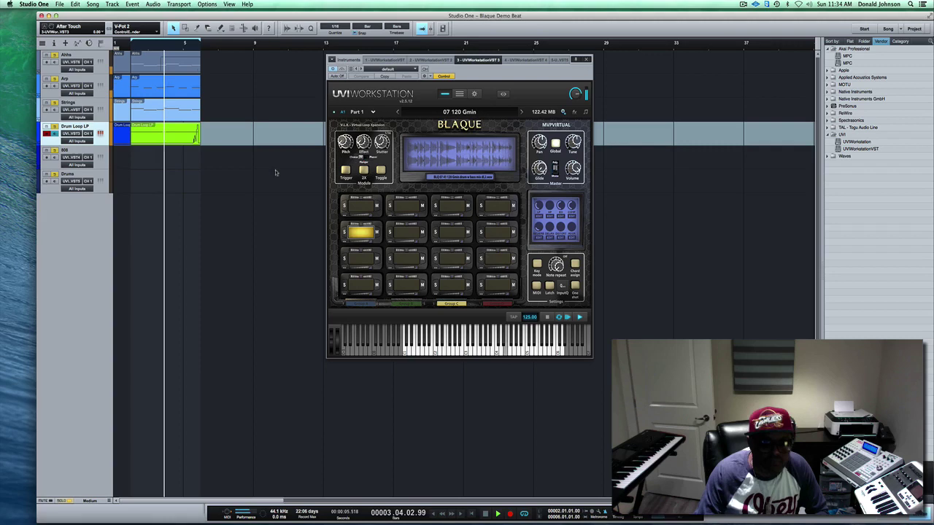
key(space)
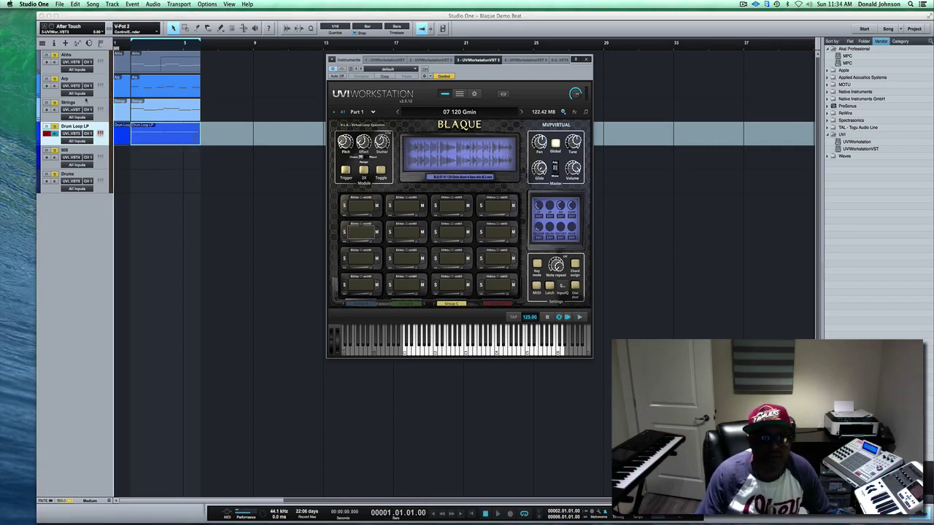
key(space)
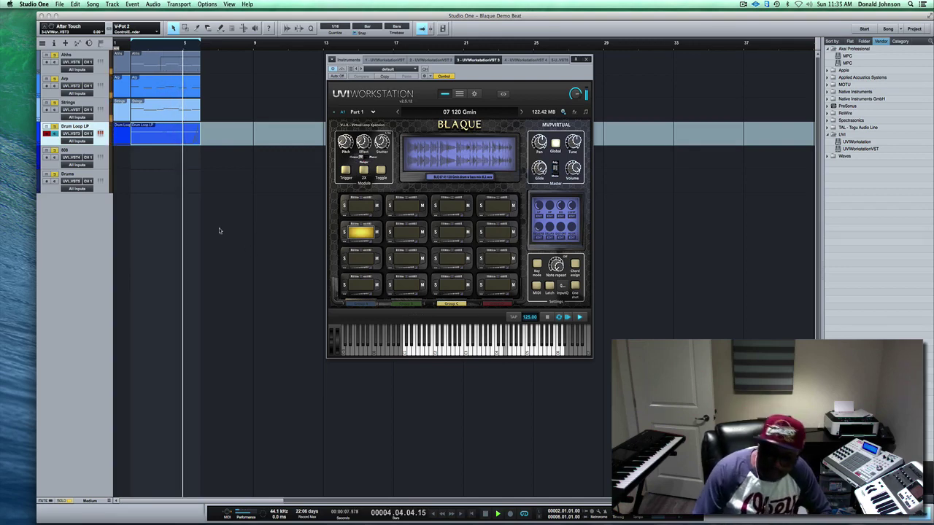
key(space)
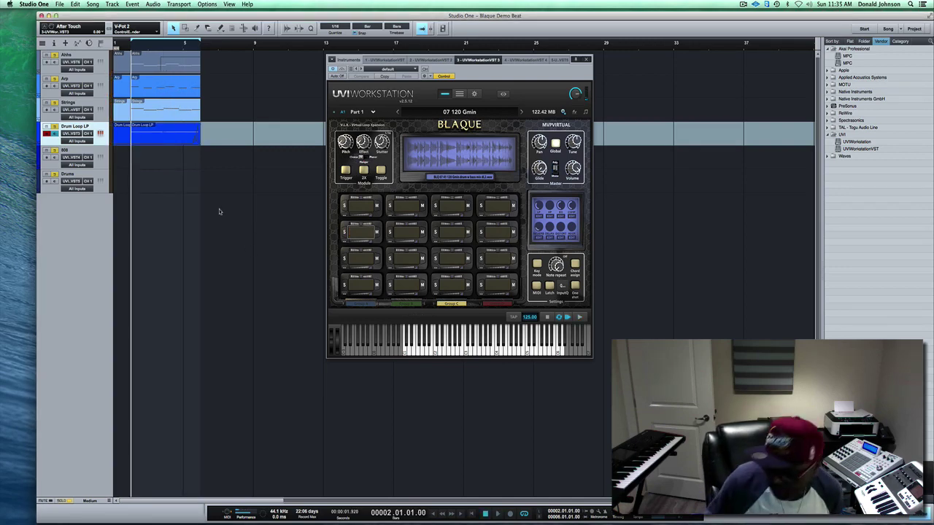
key(Home)
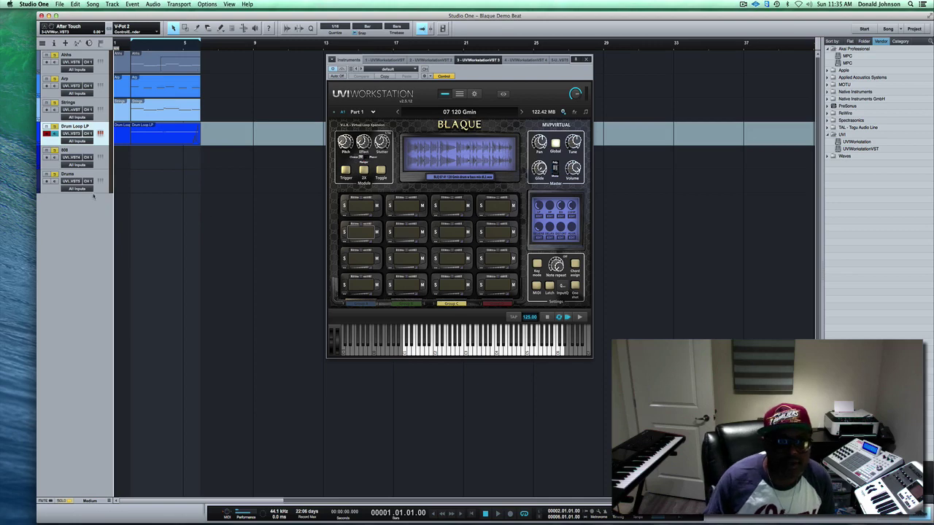
Step: Audition the arrangement, then record a four-bar 808 part on the 808 track from the start
click(100, 149)
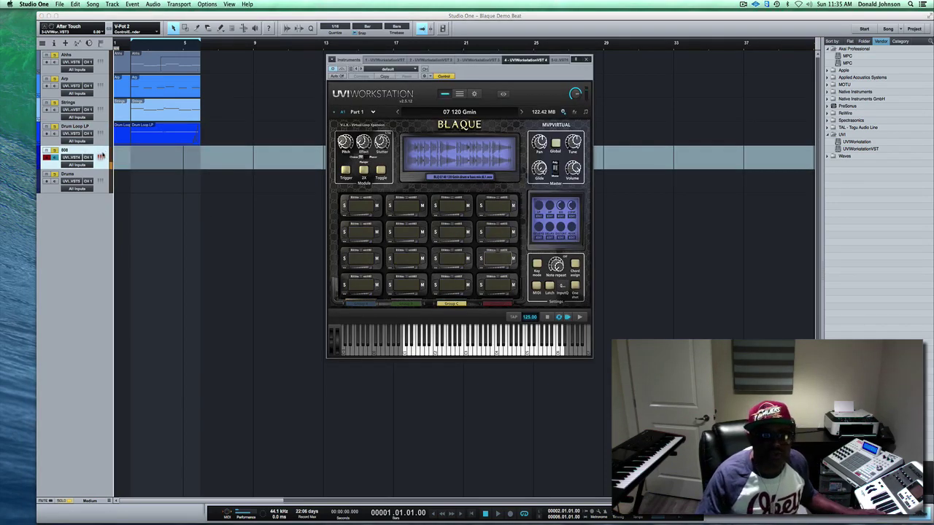
click(112, 187)
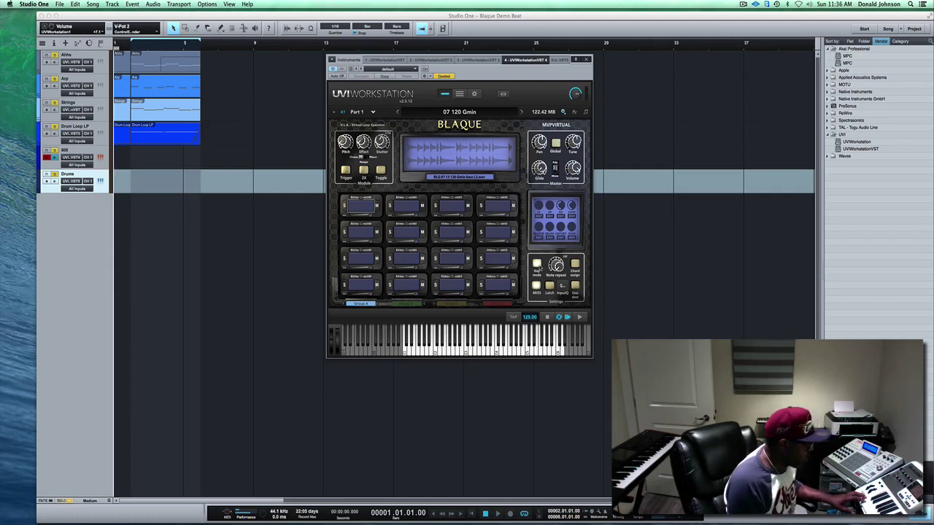
key(space)
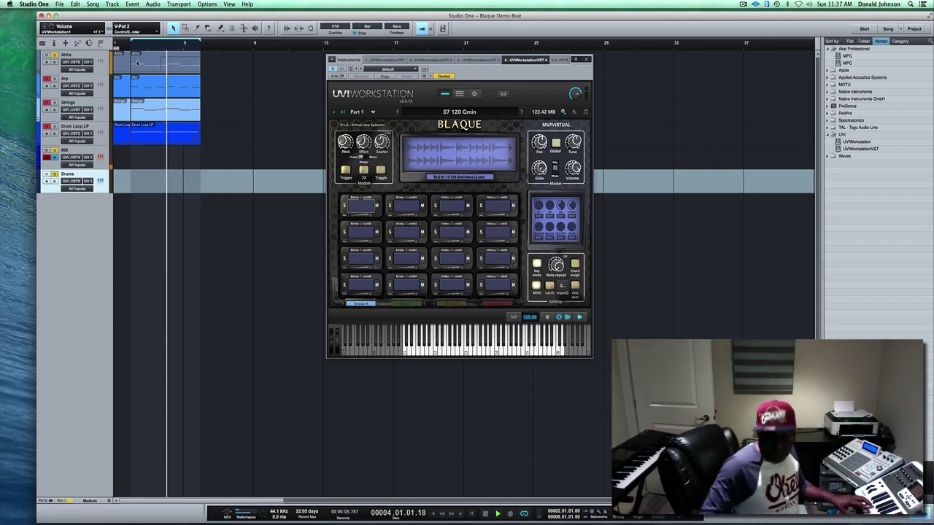
key(space)
key(Home)
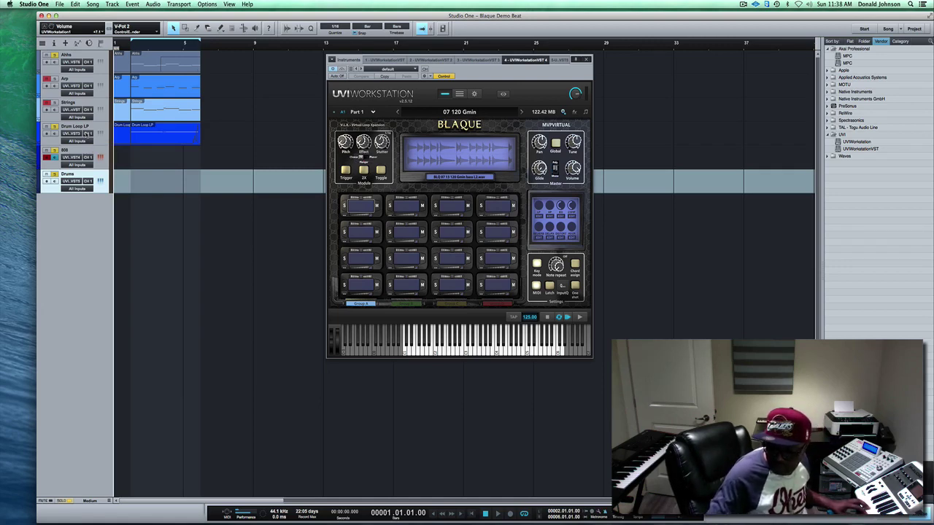
key(KP_Multiply)
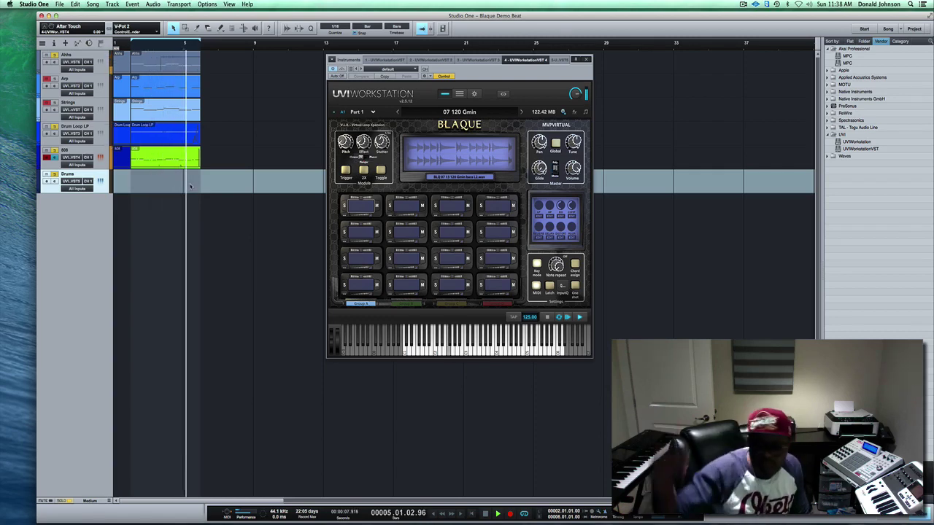
key(space)
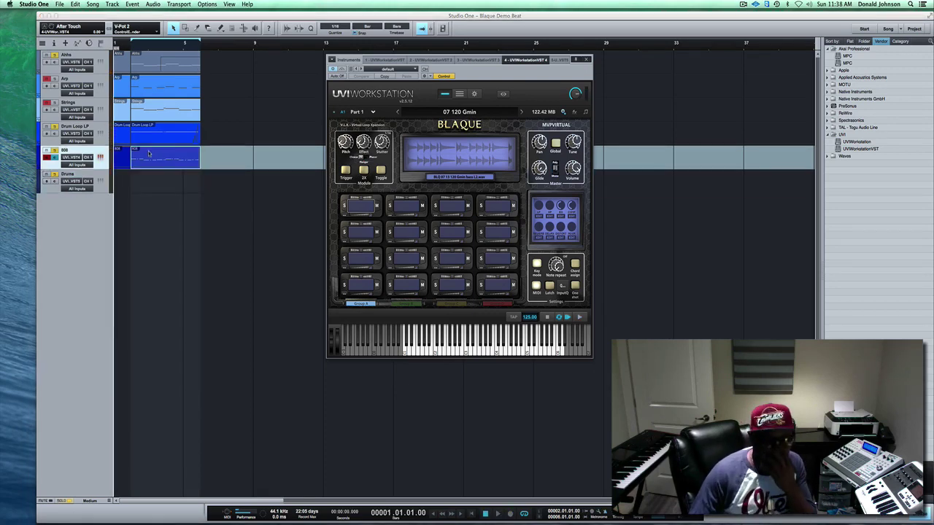
Step: Show the Console with F3 and load the Drums track's Blaque instrument
key(F3)
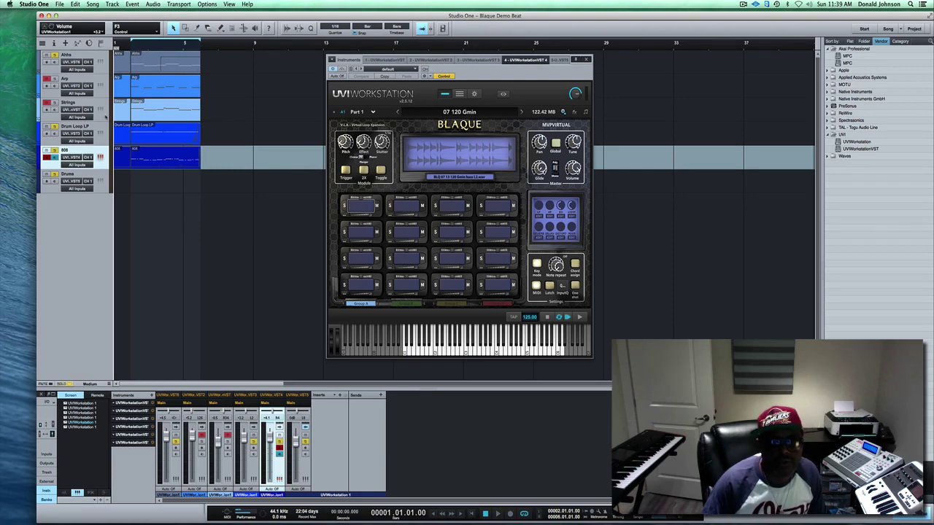
click(103, 173)
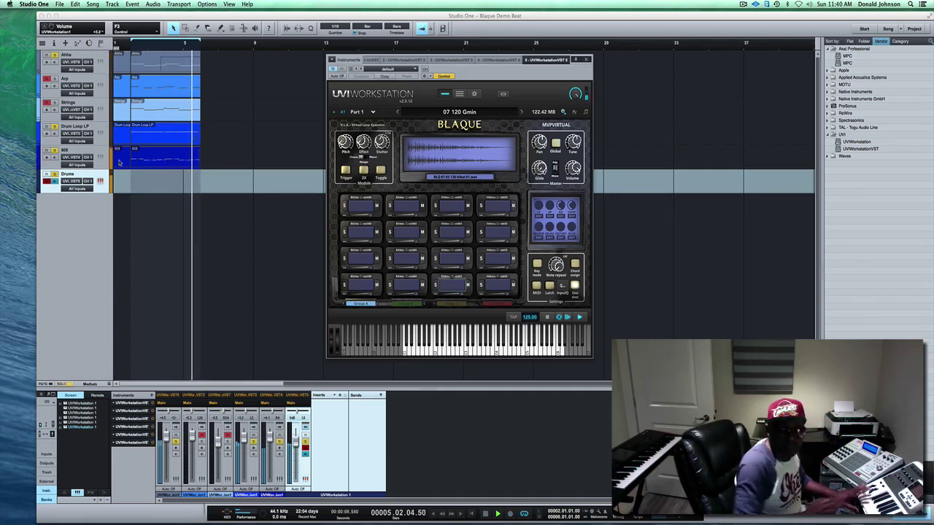
Step: Record a kick-and-snare take from the pad controller on the Drums track, then play it back
key(space)
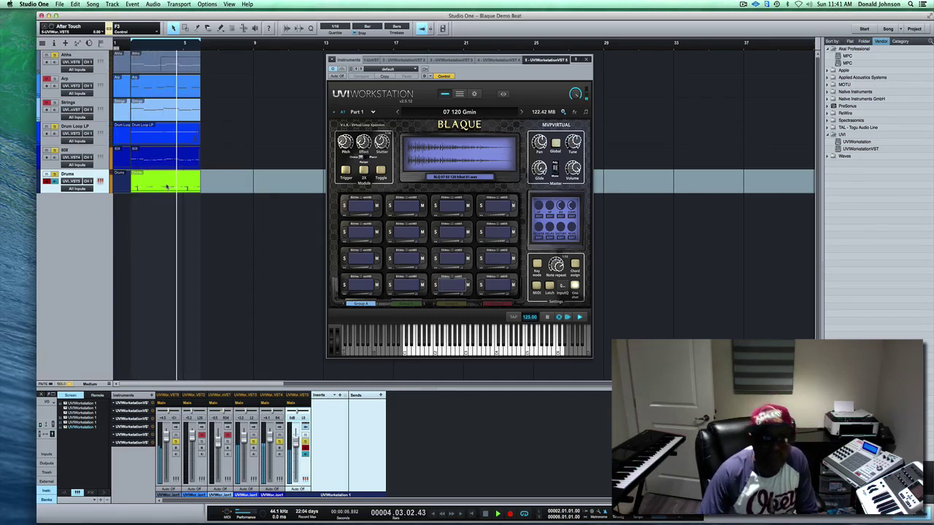
key(space)
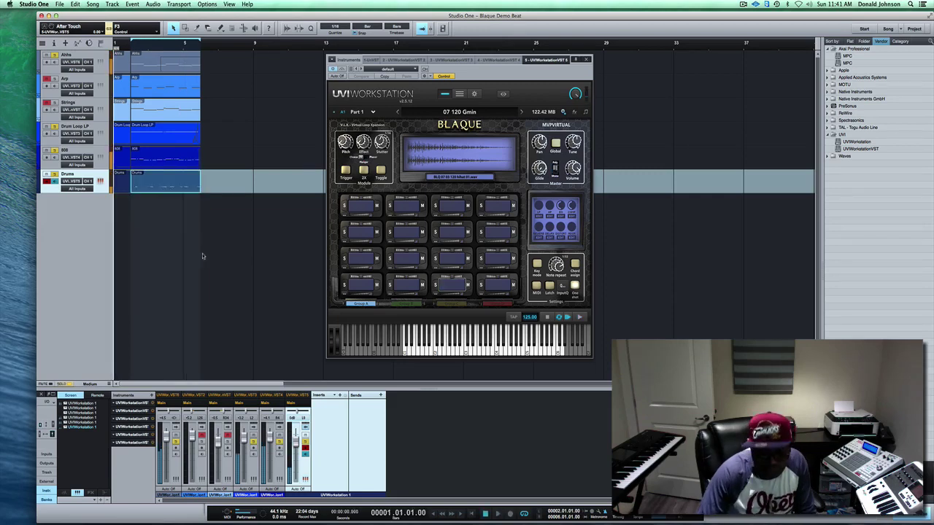
key(space)
Step: Open the Drums clip in the piano-roll editor and stop playback
double_click(169, 186)
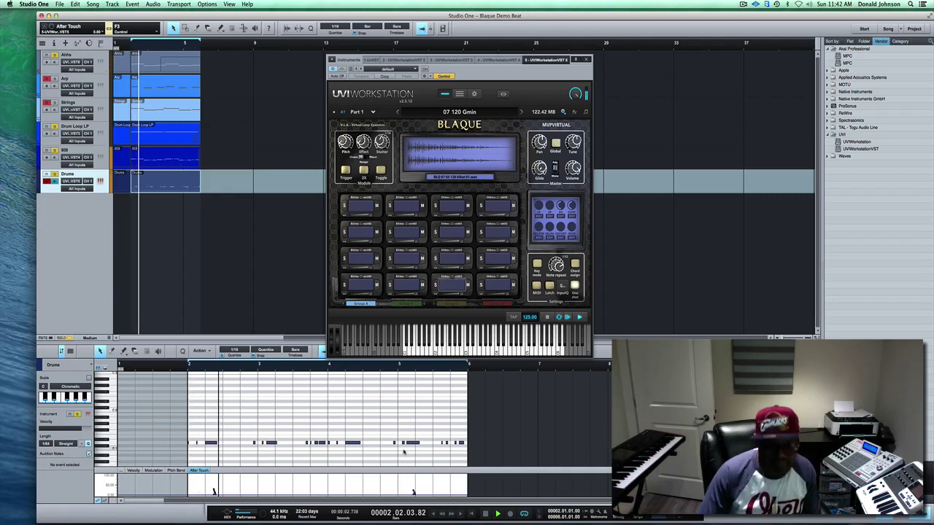
key(space)
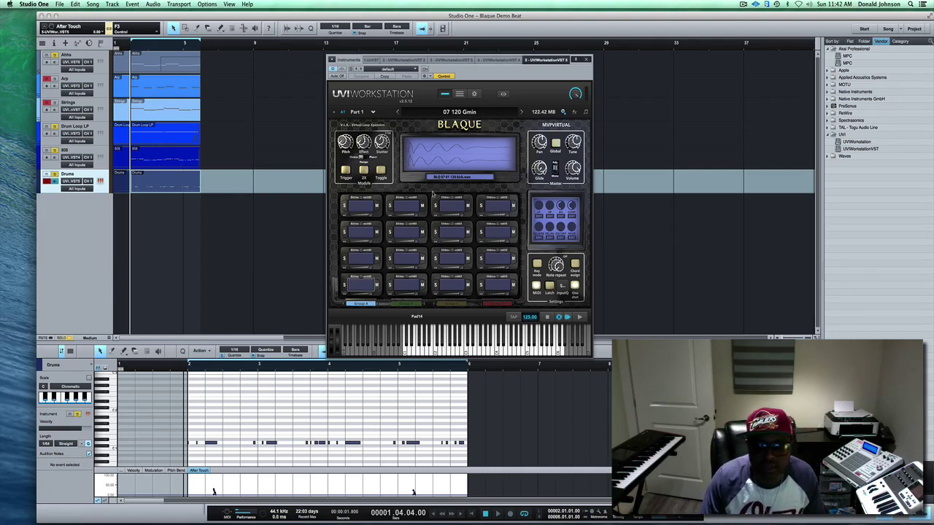
Step: Browse Blaque's 3 - All One Shots with Auto_Play on, auditioning kick samples
click(442, 178)
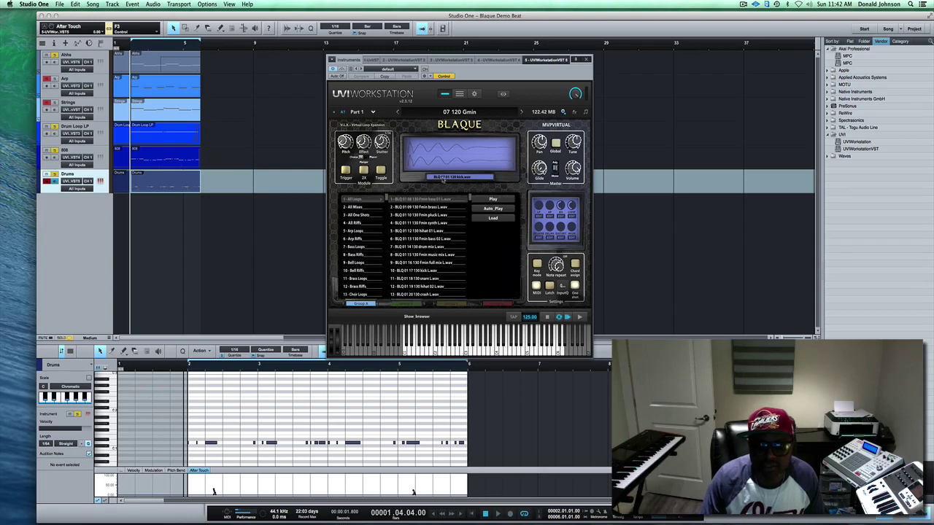
click(365, 215)
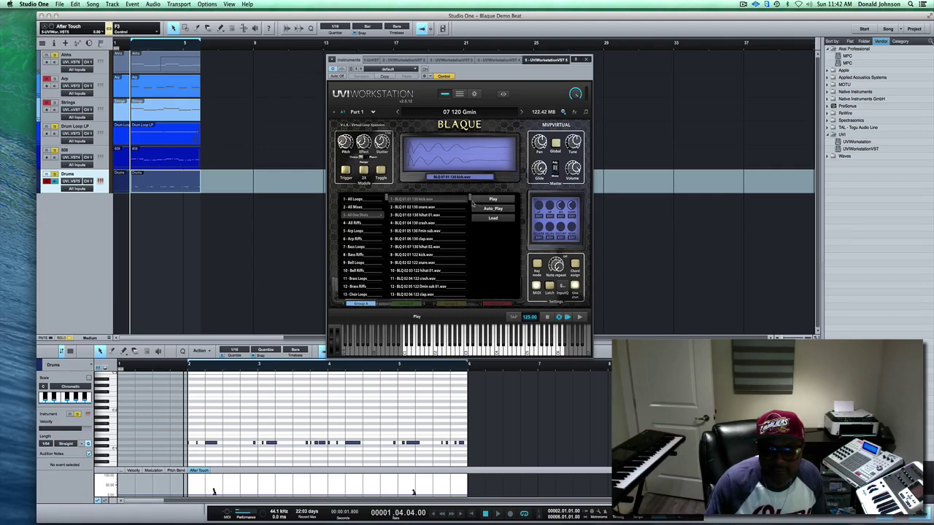
scroll(470, 200, down, 6)
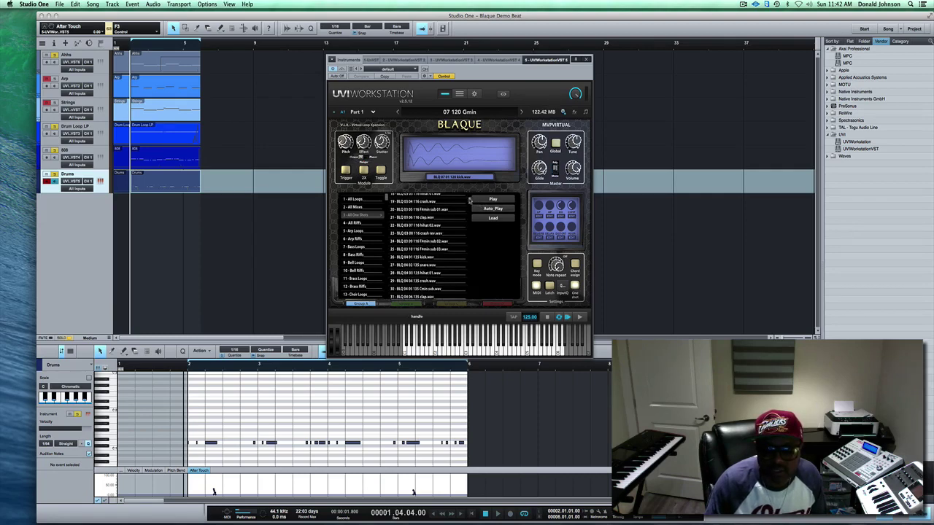
click(494, 209)
click(460, 210)
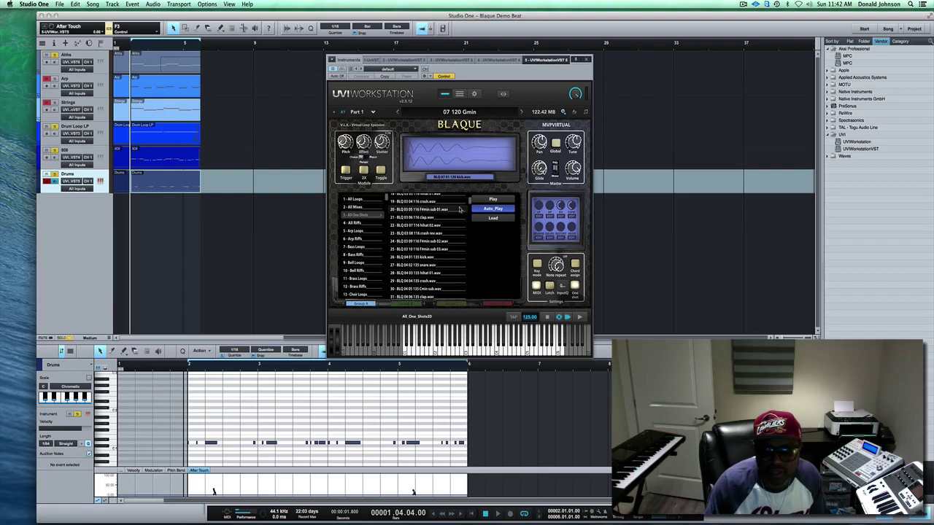
click(458, 217)
click(453, 225)
click(452, 242)
click(445, 217)
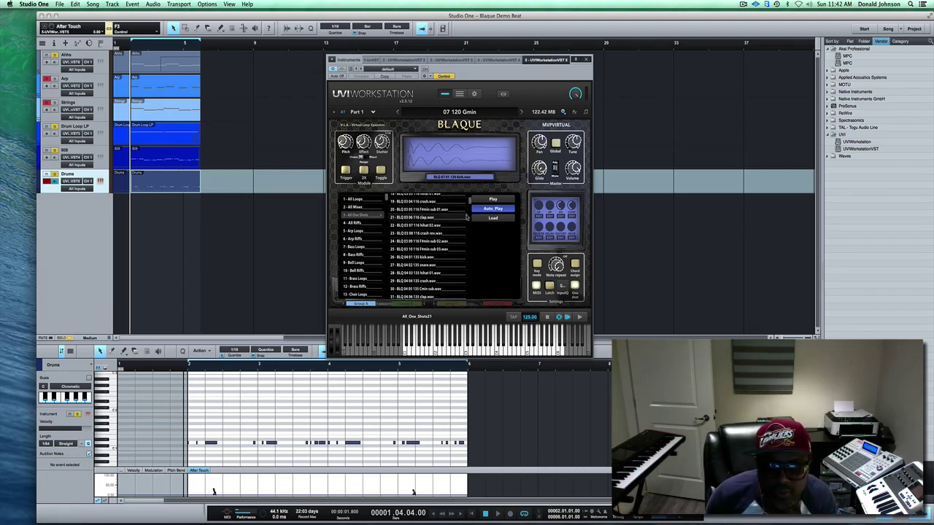
click(441, 249)
click(437, 259)
click(437, 259)
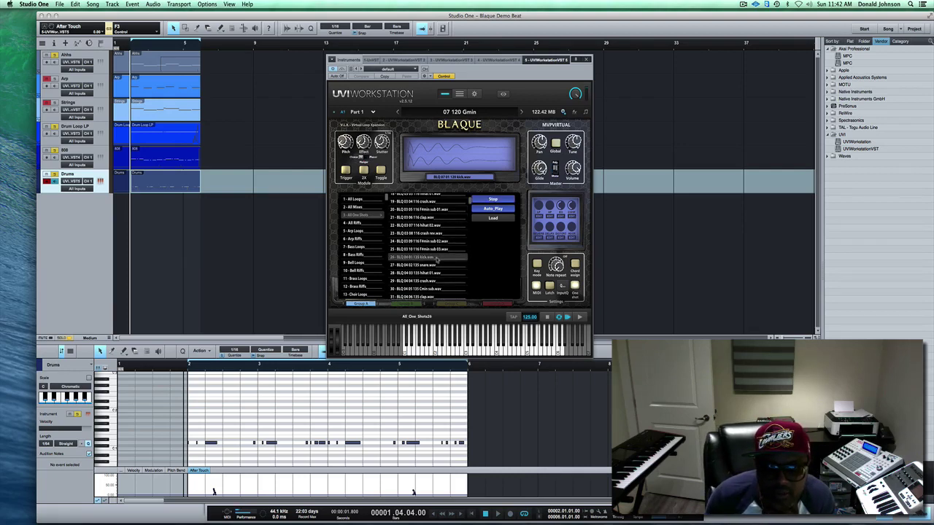
Step: Load BLQ 17 01 110 kick.wav onto the drum pad and hide the browser
scroll(471, 207, down, 9)
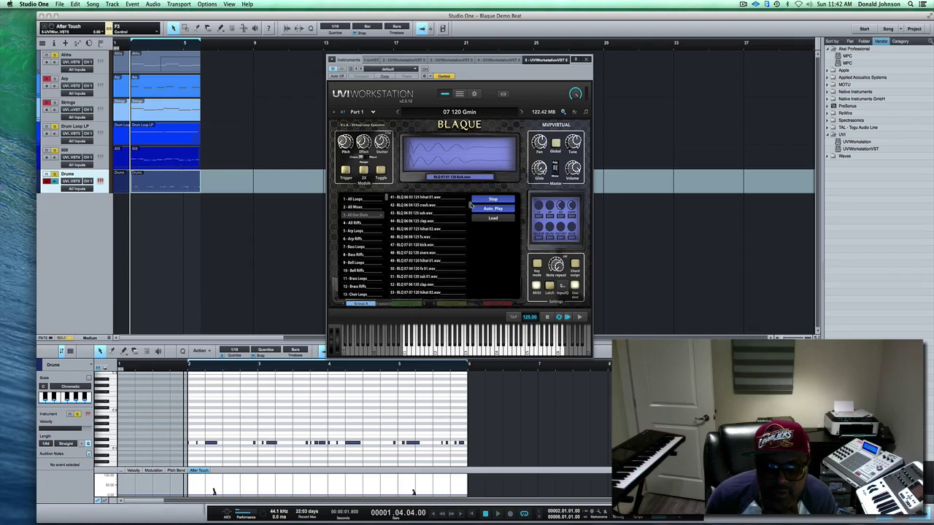
scroll(438, 248, down, 20)
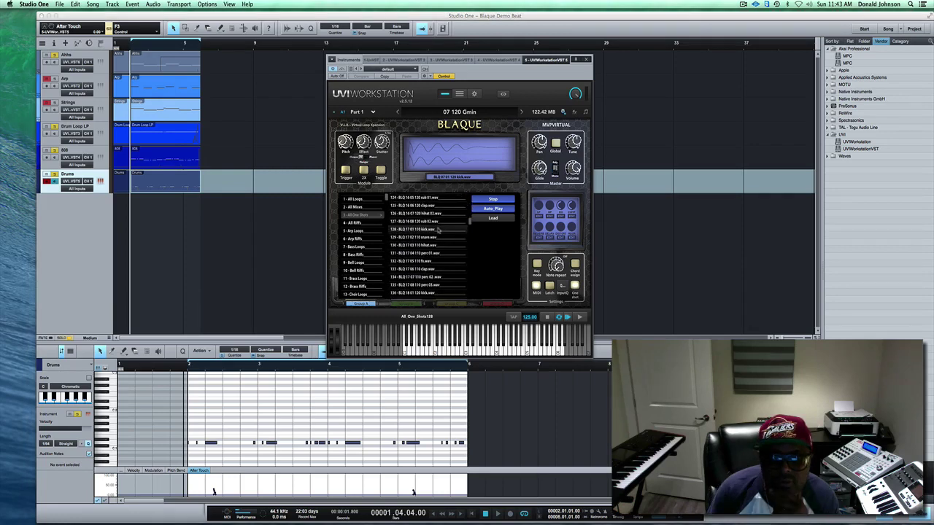
click(437, 230)
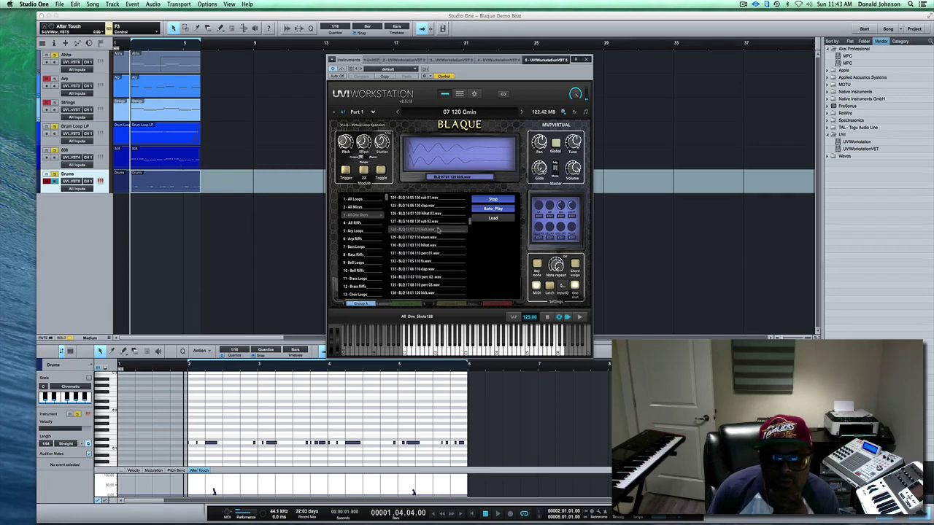
click(488, 221)
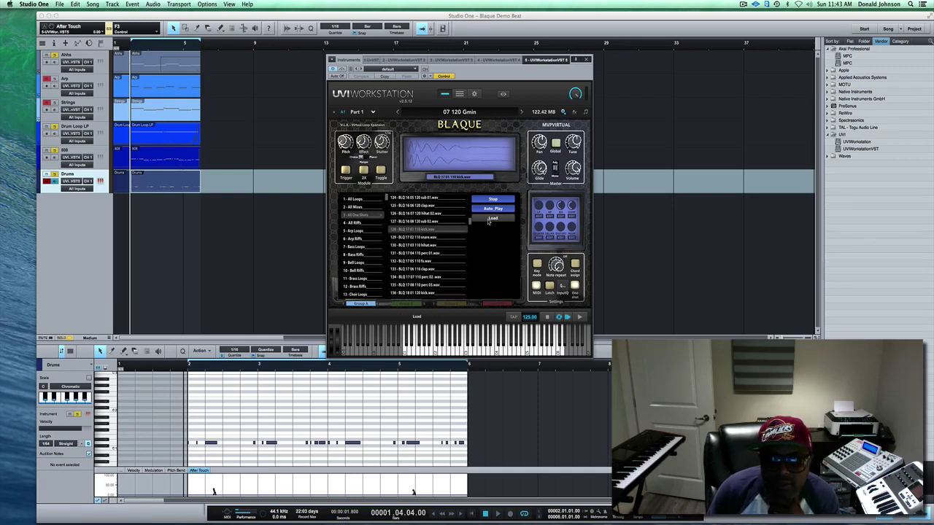
click(447, 181)
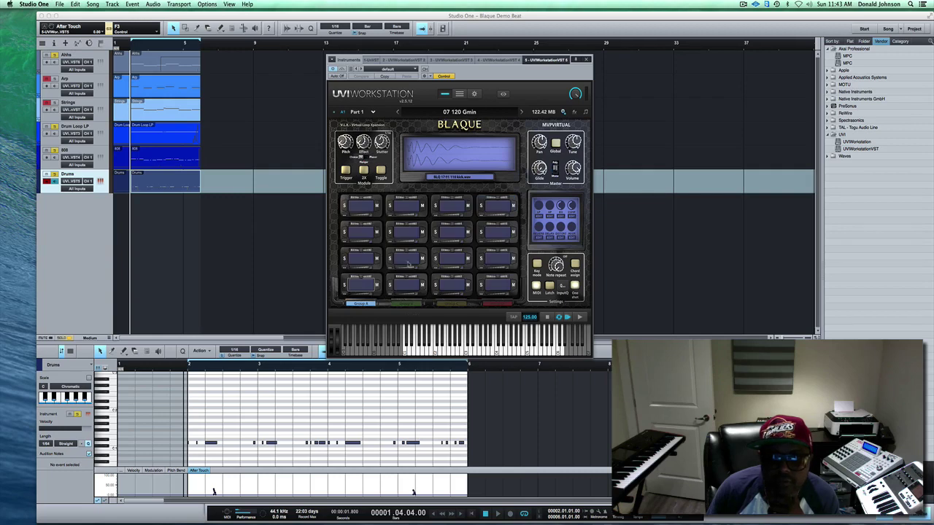
Step: Audition the new kick on pad 1, return to the start, and record a kick pass
click(359, 290)
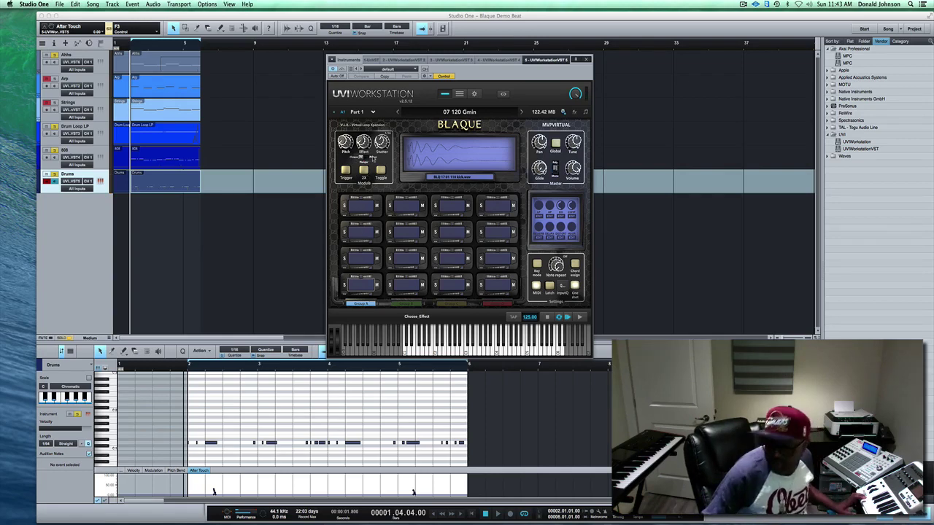
key(space)
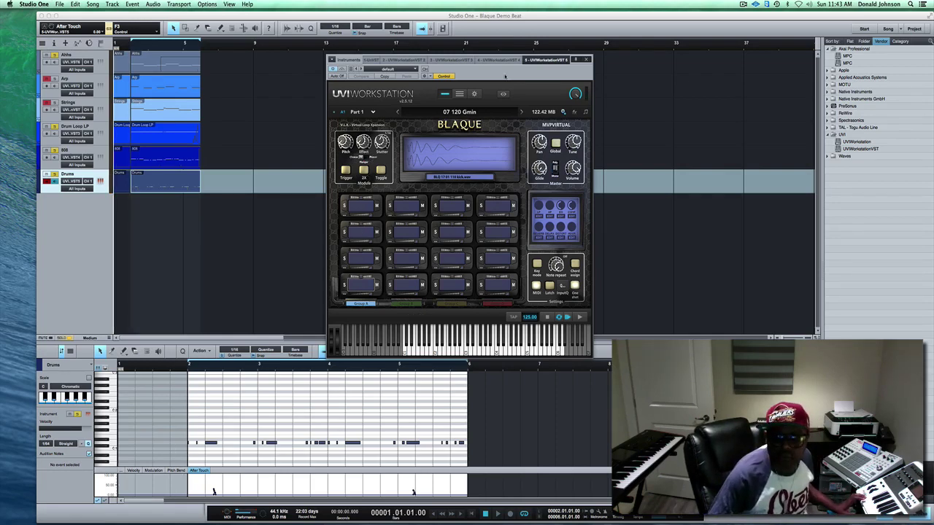
drag(531, 77, 520, 65)
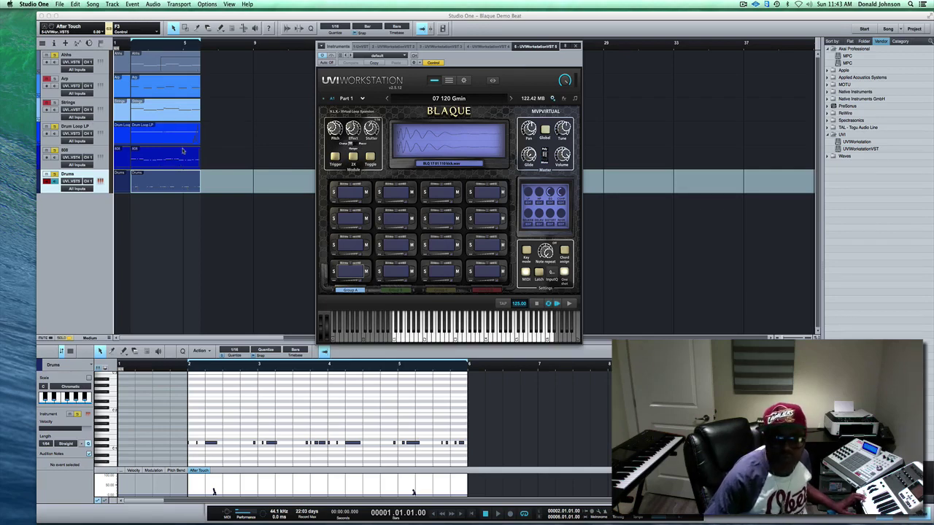
key(space)
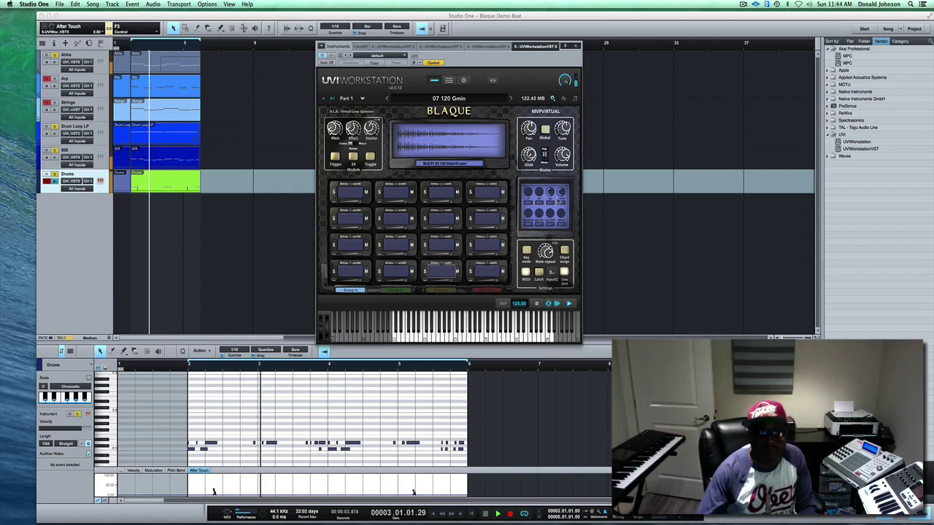
Step: Stop recording, select the new Drums event, and play the beat from the start
key(space)
click(177, 184)
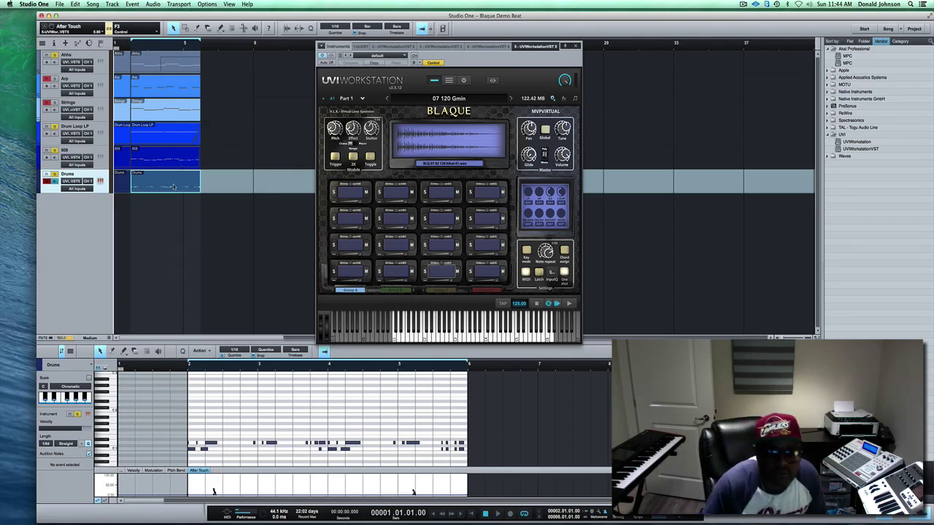
key(space)
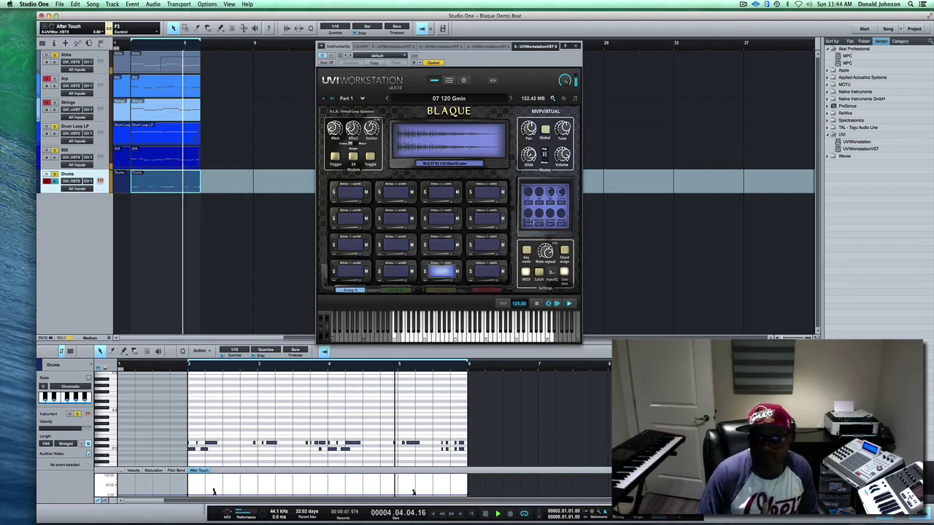
key(space)
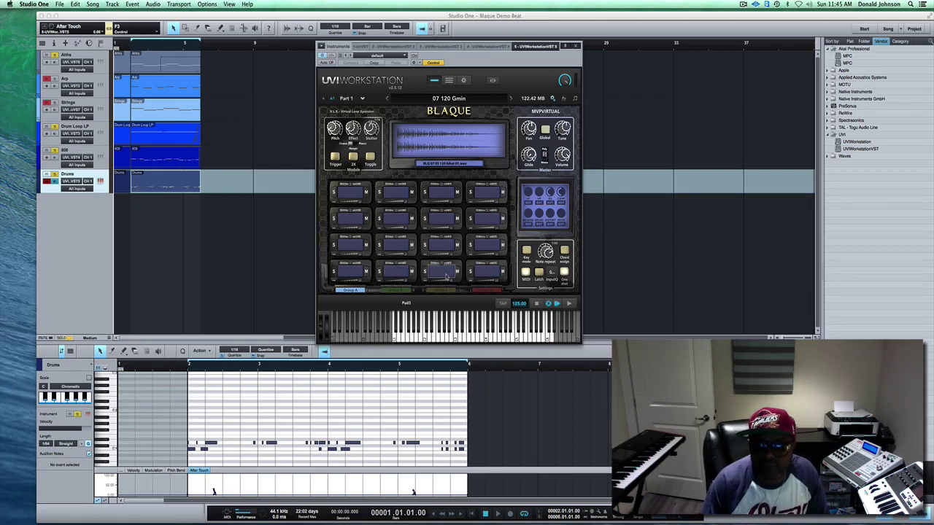
Step: Record a line of hits on a higher pad into the Drums part
mouse_move(451, 284)
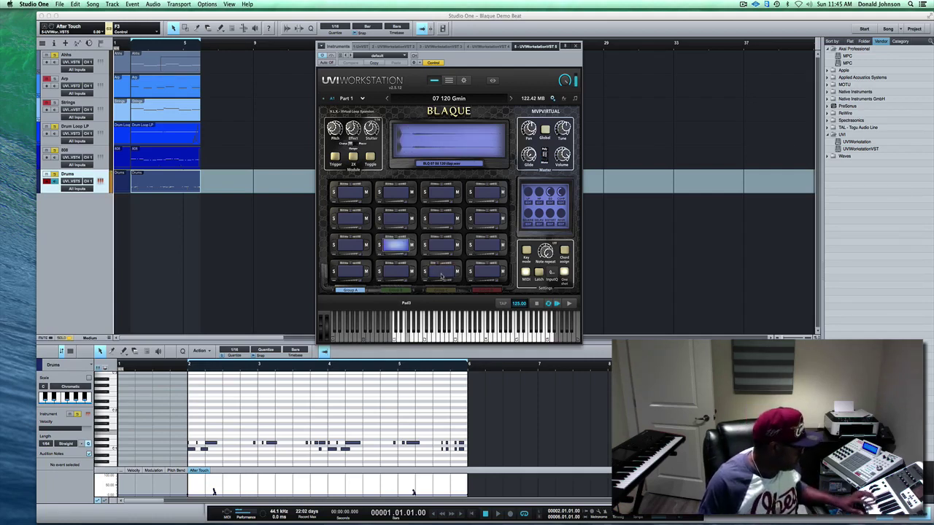
key(space)
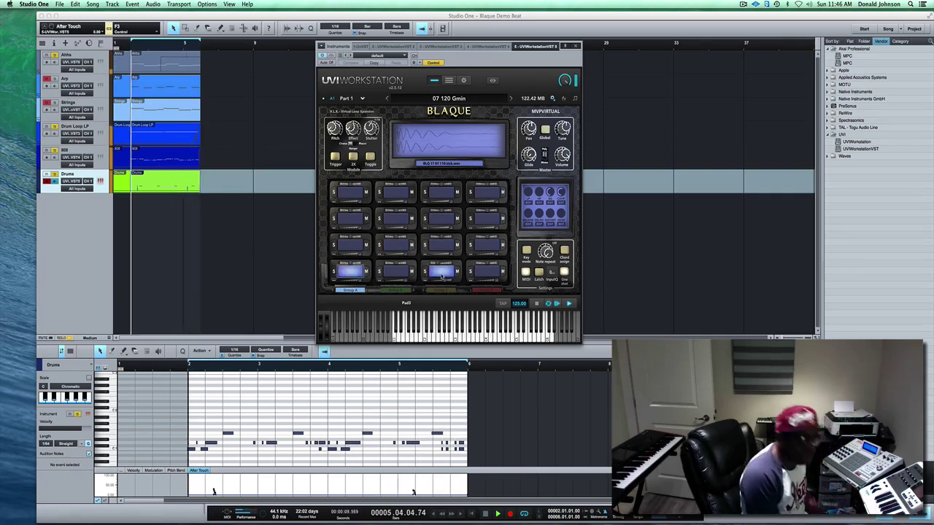
key(space)
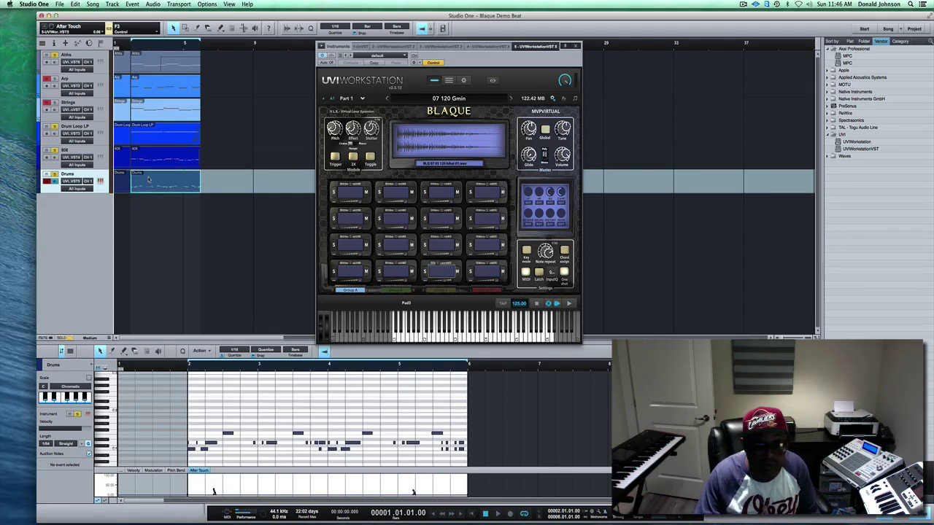
Step: Record another pass of pad hits over the loop to fill out the drum pattern
key(KP_Multiply)
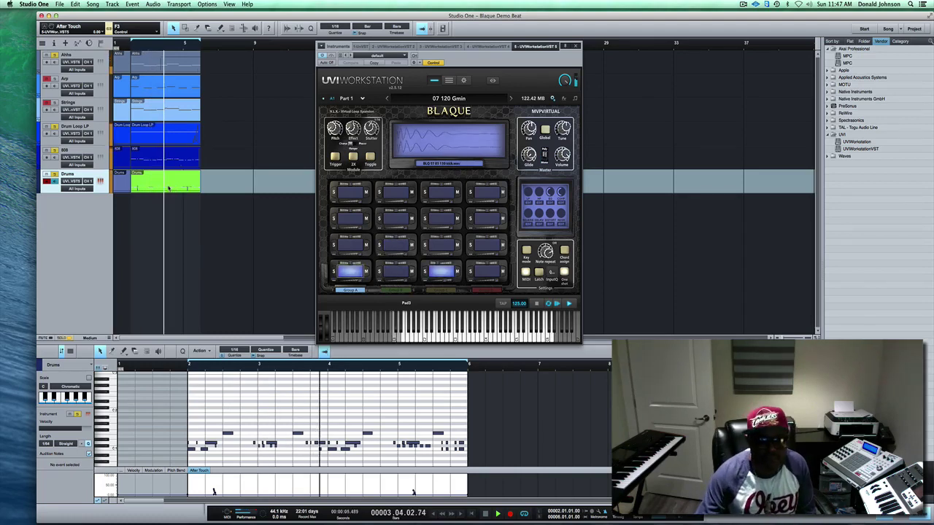
key(space)
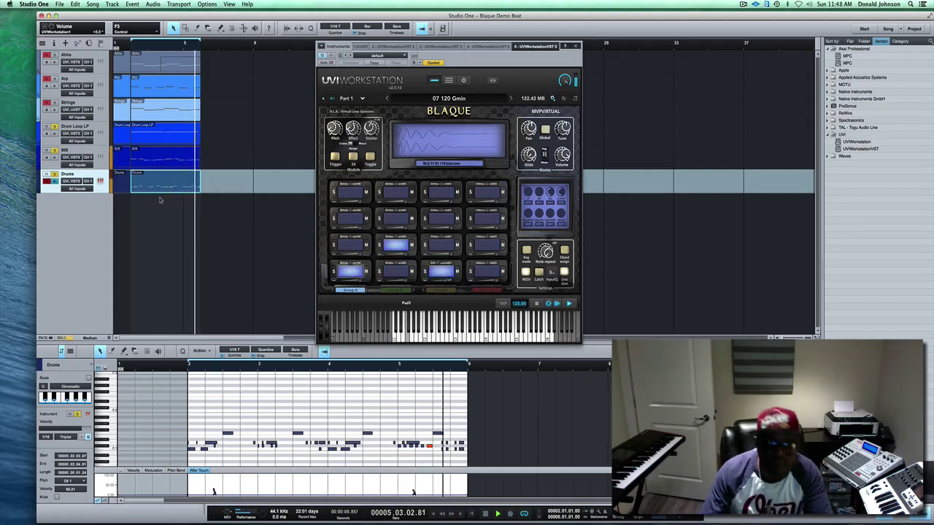
key(space)
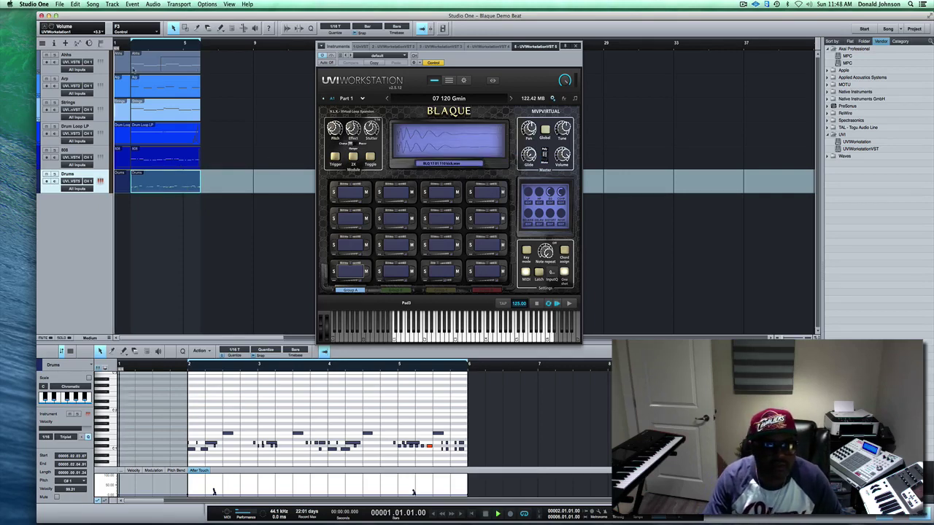
key(space)
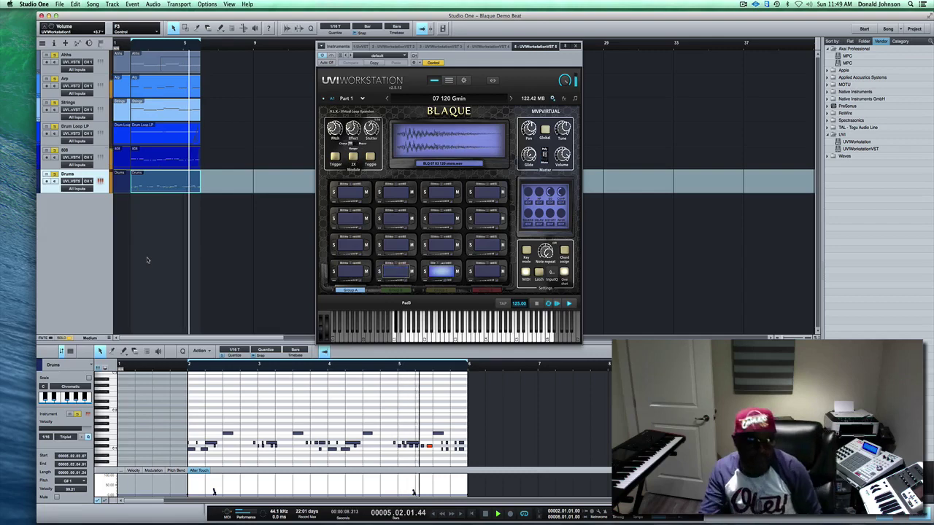
key(space)
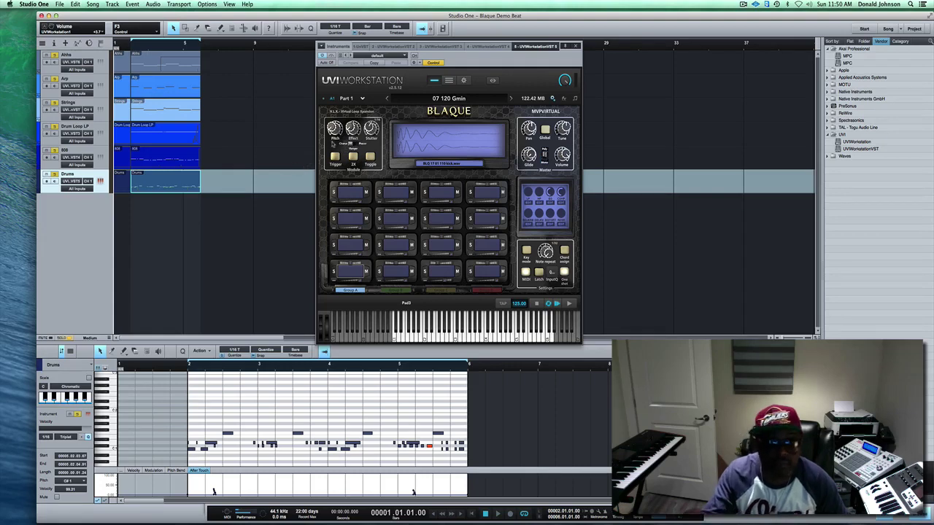
click(477, 199)
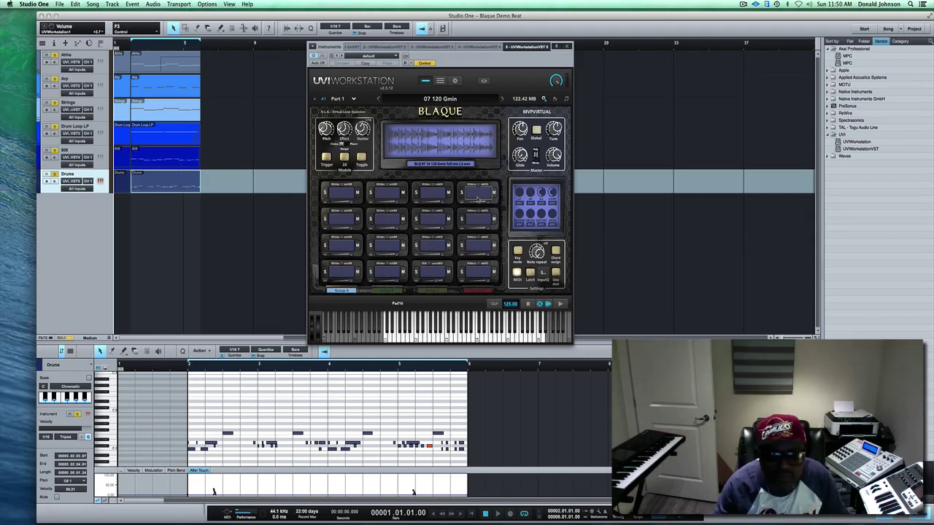
click(254, 248)
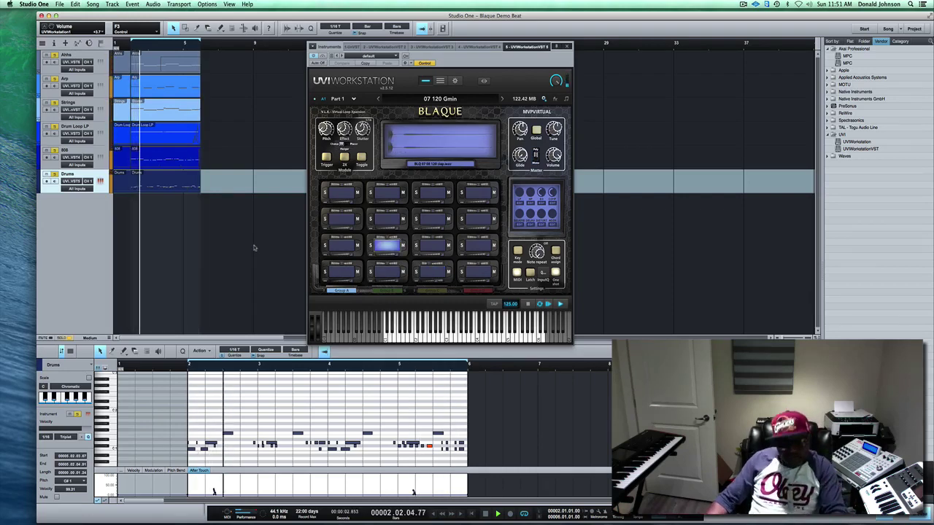
key(space)
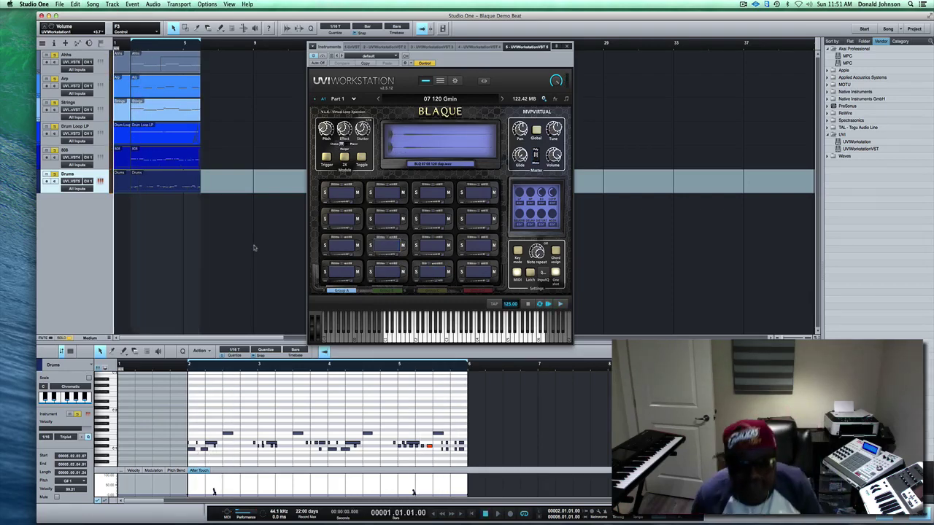